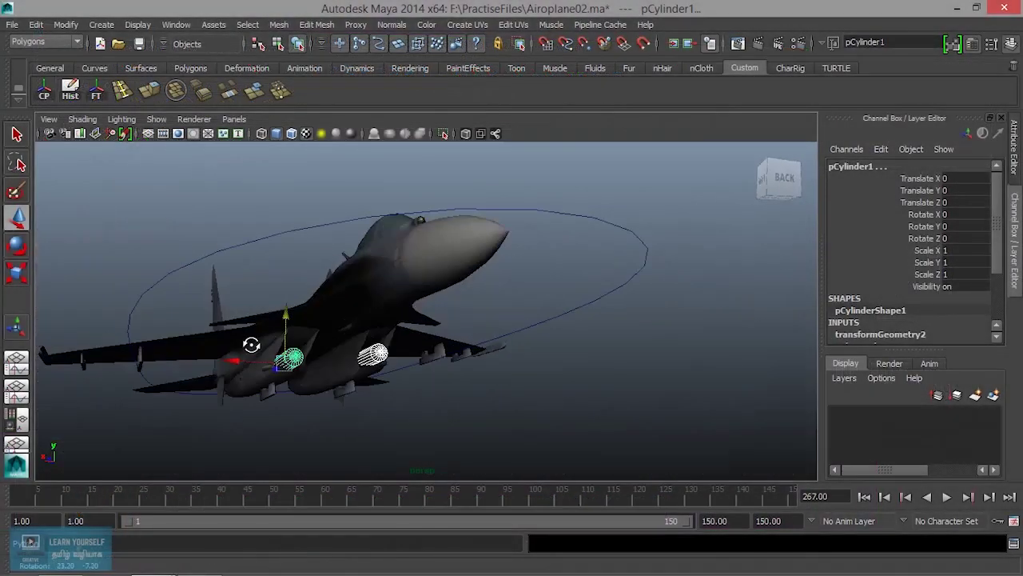
# Preview the jet's flight animation, then rewind it to frame 1
pyautogui.moveTo(251, 344)
pyautogui.keyDown('alt'); pyautogui.mouseDown()
pyautogui.moveTo(237, 301)
pyautogui.moveTo(379, 386)
pyautogui.moveTo(373, 412)
pyautogui.mouseUp(); pyautogui.keyUp('alt')
pyautogui.click(942, 497)
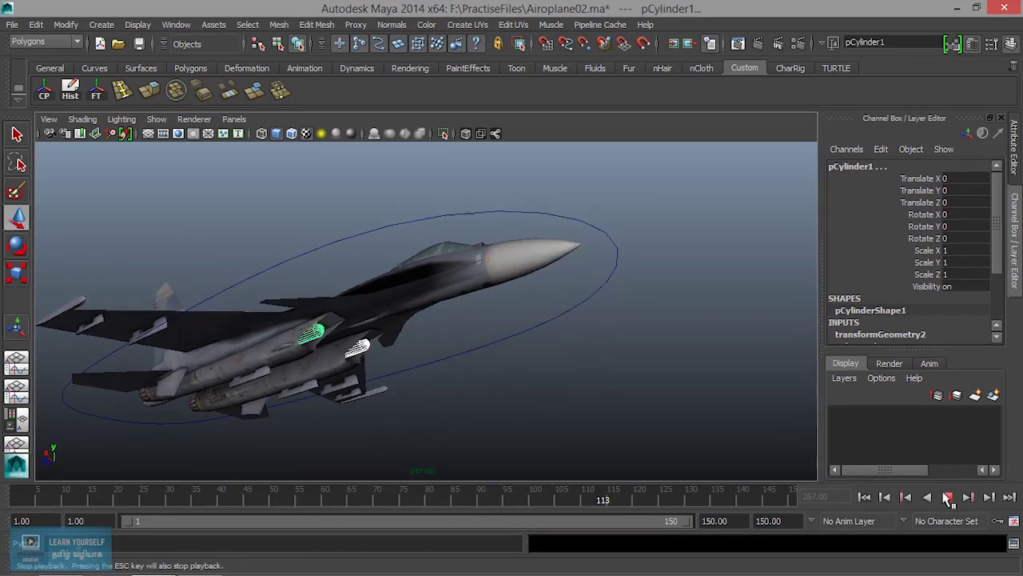
pyautogui.click(947, 497)
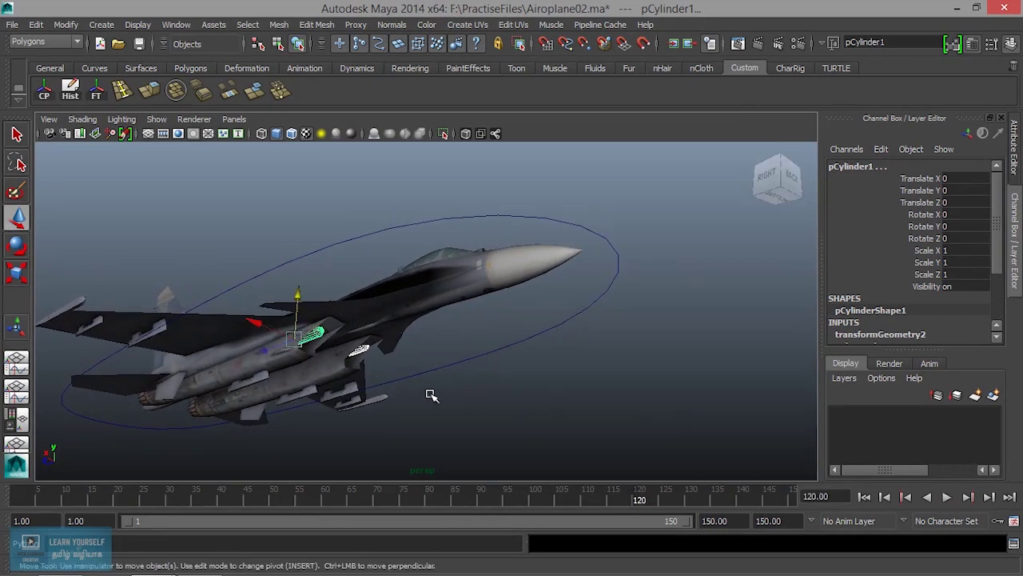
pyautogui.moveTo(379, 431)
pyautogui.keyDown('alt'); pyautogui.mouseDown()
pyautogui.moveTo(441, 402)
pyautogui.moveTo(484, 434)
pyautogui.mouseUp(); pyautogui.keyUp('alt')
pyautogui.click(864, 497)
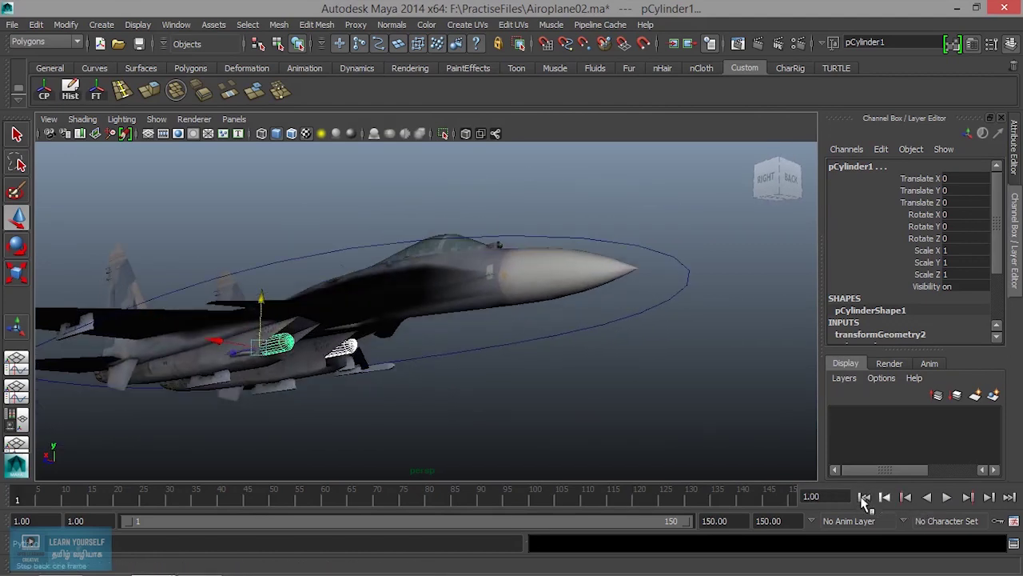
pyautogui.moveTo(505, 404)
pyautogui.keyDown('alt'); pyautogui.mouseDown()
pyautogui.moveTo(507, 429)
pyautogui.moveTo(516, 413)
pyautogui.moveTo(518, 434)
pyautogui.mouseUp(); pyautogui.keyUp('alt')
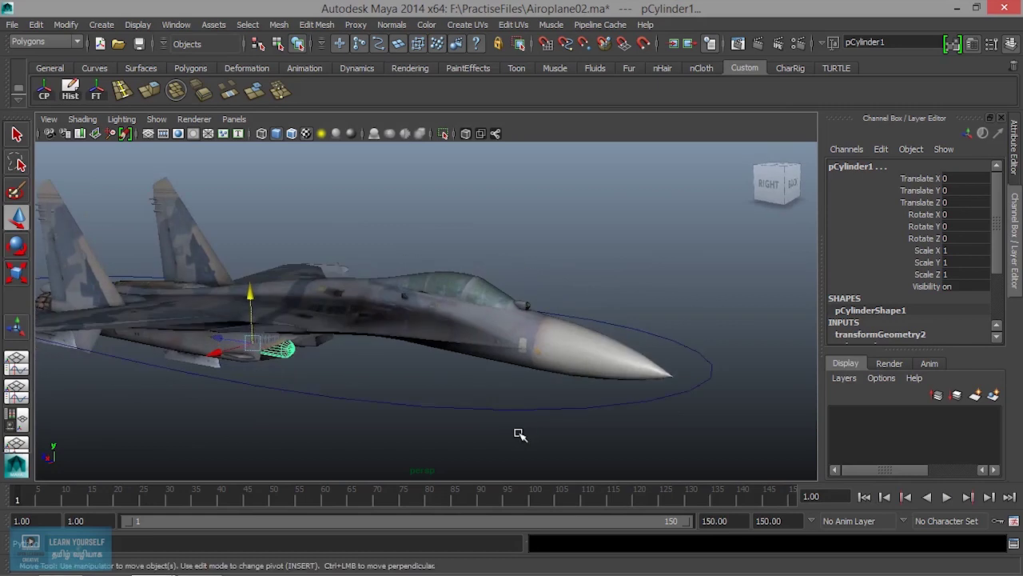
# Select the flight-path circle plus pCylinder1 and switch to the Animation menu set
pyautogui.moveTo(439, 421); pyautogui.dragTo(440, 422)
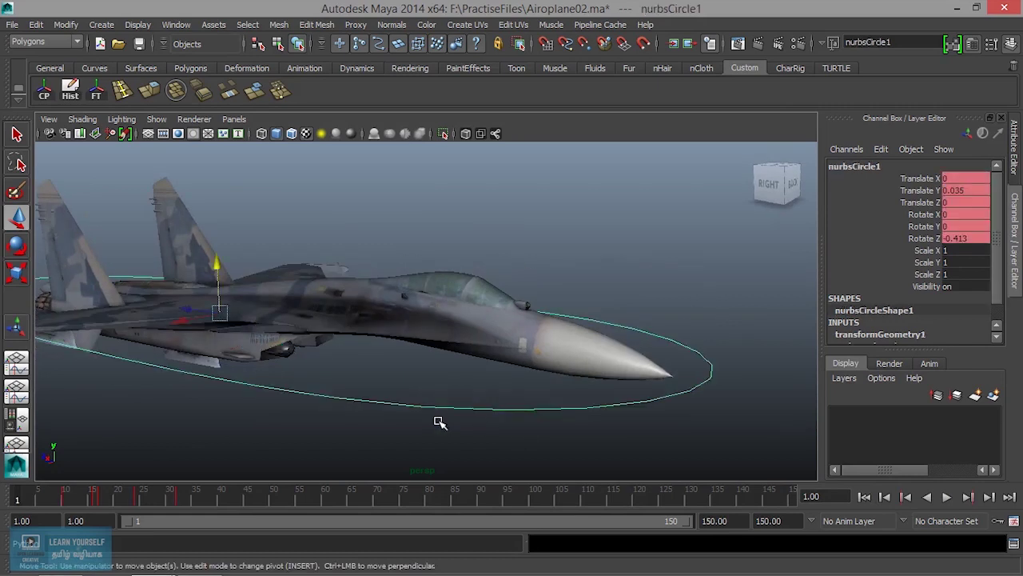
pyautogui.click(288, 353)
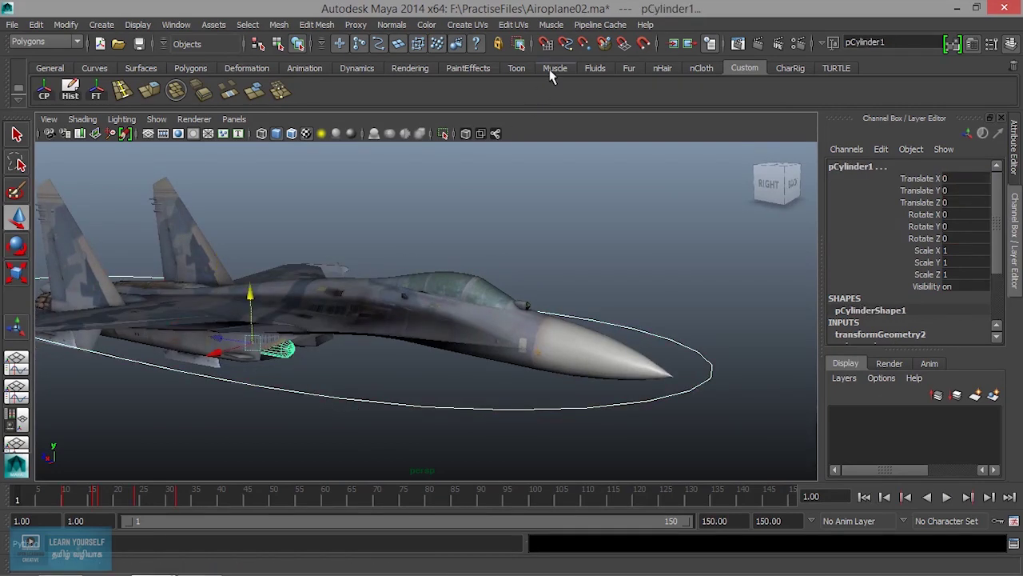
pyautogui.click(46, 42)
pyautogui.click(59, 53)
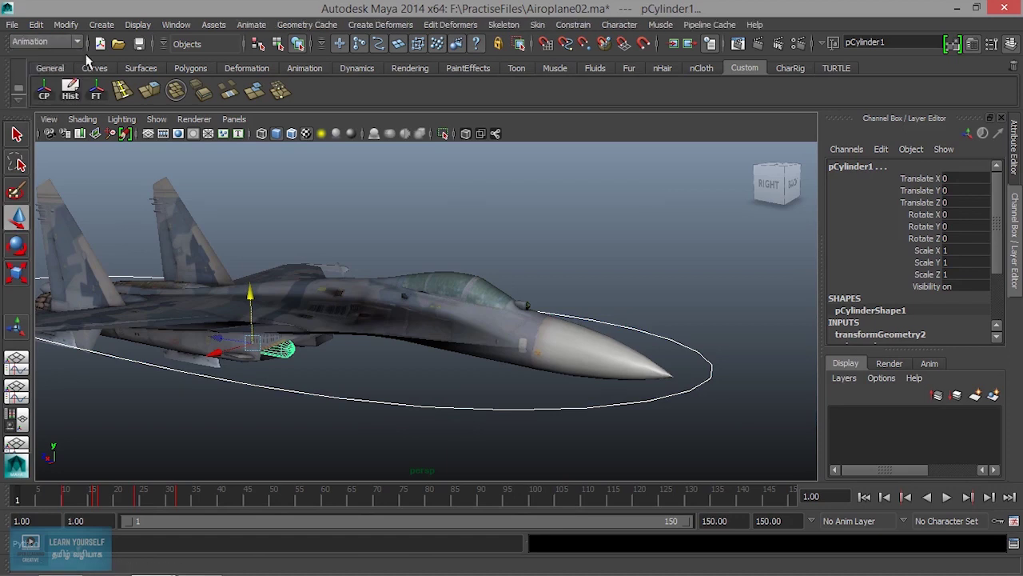
# Parent-constrain pCylinder1 to the circle and play back to confirm it follows
pyautogui.click(588, 24)
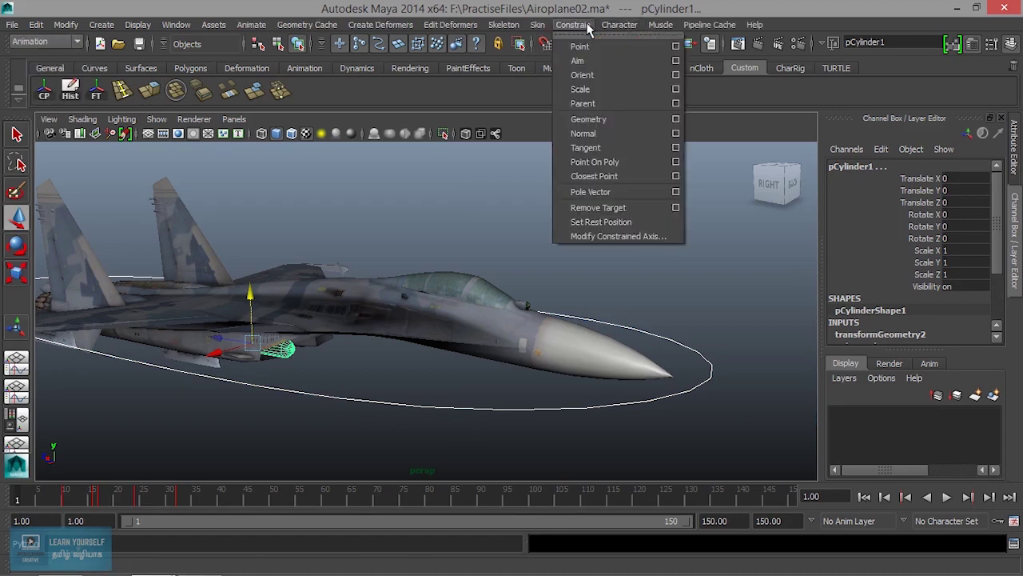
pyautogui.click(598, 107)
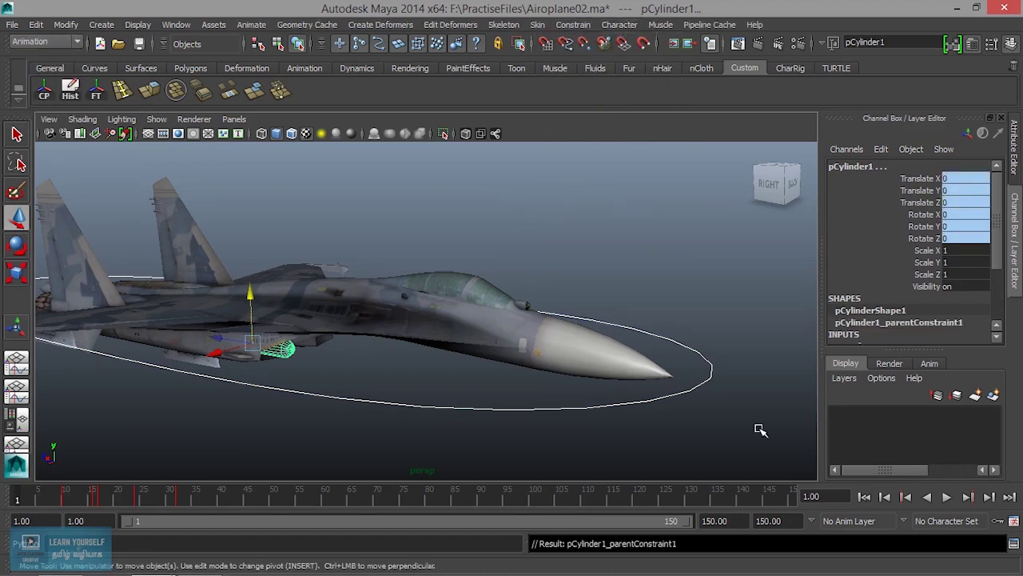
pyautogui.click(945, 496)
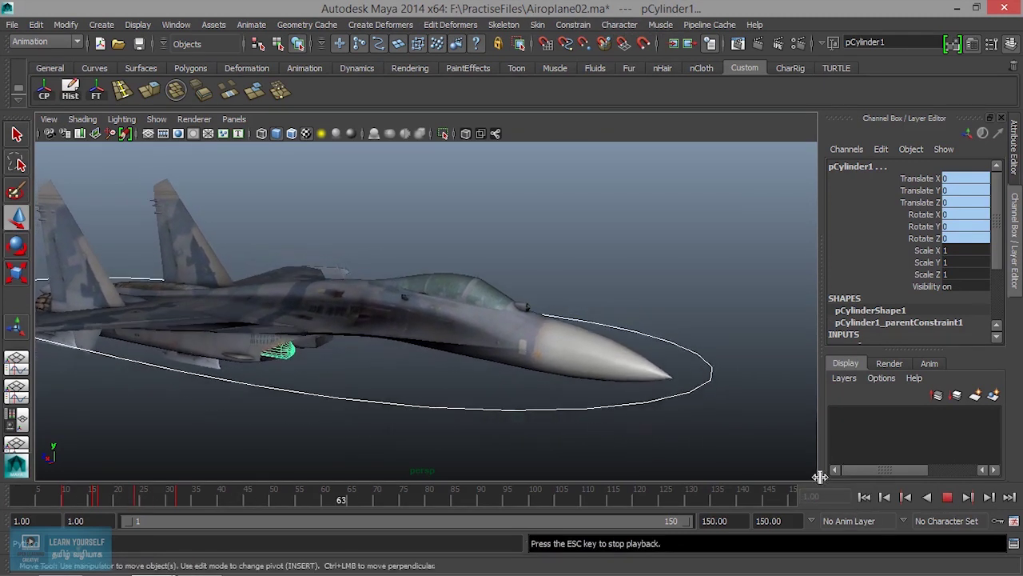
pyautogui.click(946, 496)
pyautogui.keyDown('alt'); pyautogui.moveTo(589, 392); pyautogui.dragTo(512, 331); pyautogui.keyUp('alt')
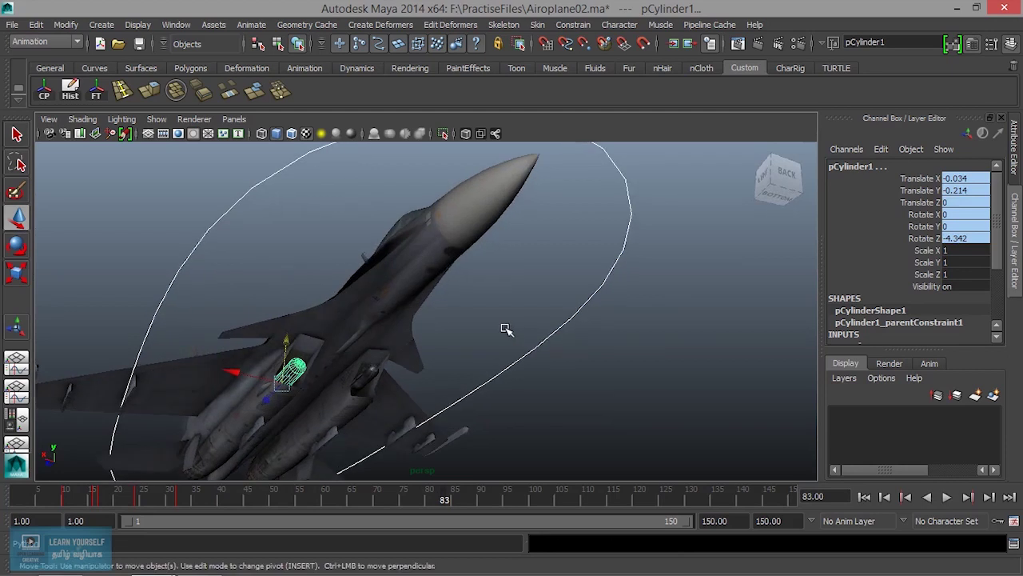
# At frame 1, select the circle and add missile pCylinder2 to the selection
pyautogui.click(270, 258)
pyautogui.click(215, 207)
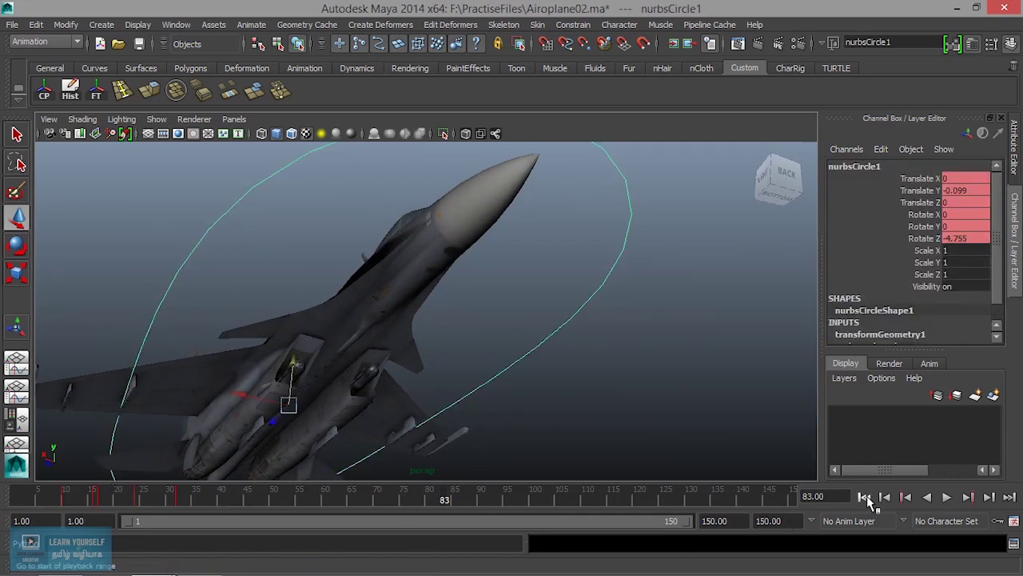
pyautogui.click(864, 496)
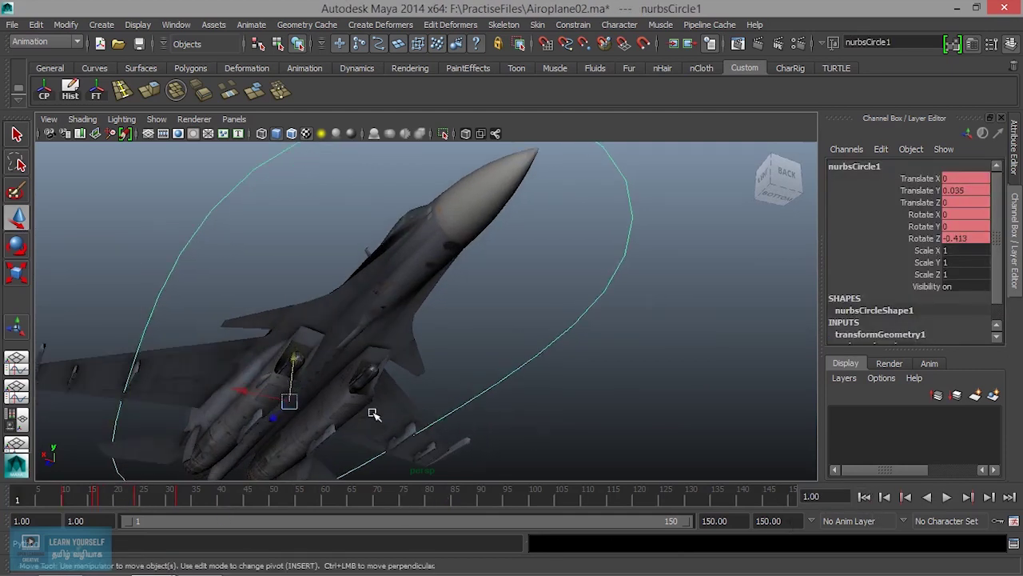
pyautogui.click(370, 379)
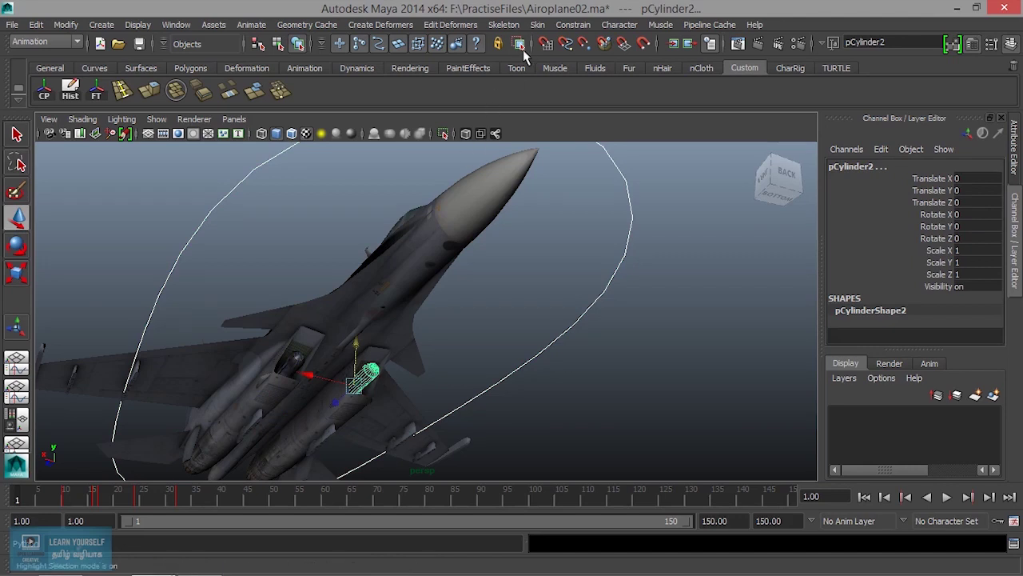
pyautogui.click(573, 24)
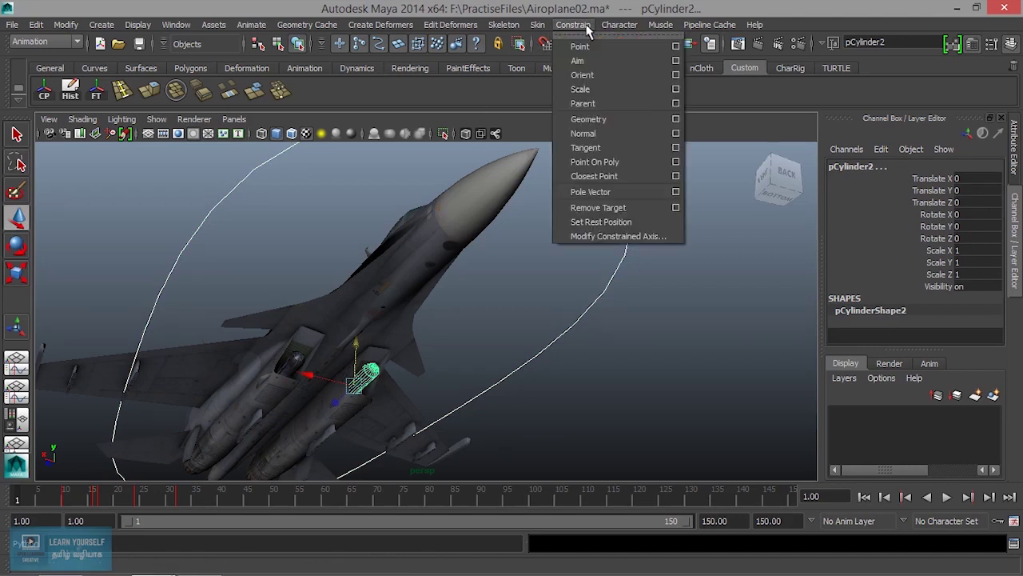
# Parent-constrain pCylinder2 to the circle and play back to check both missiles
pyautogui.click(584, 104)
pyautogui.click(690, 335)
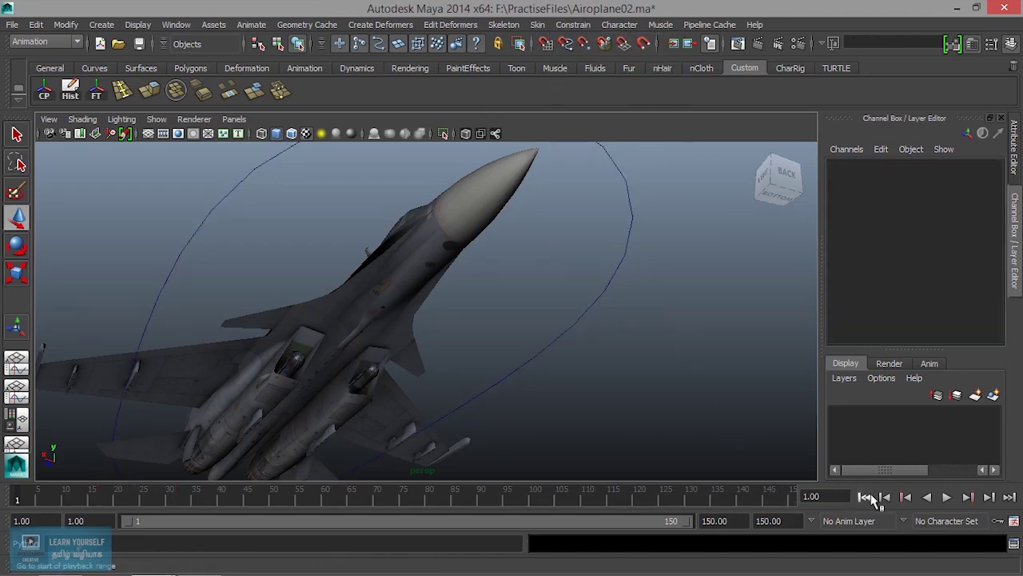
pyautogui.click(946, 496)
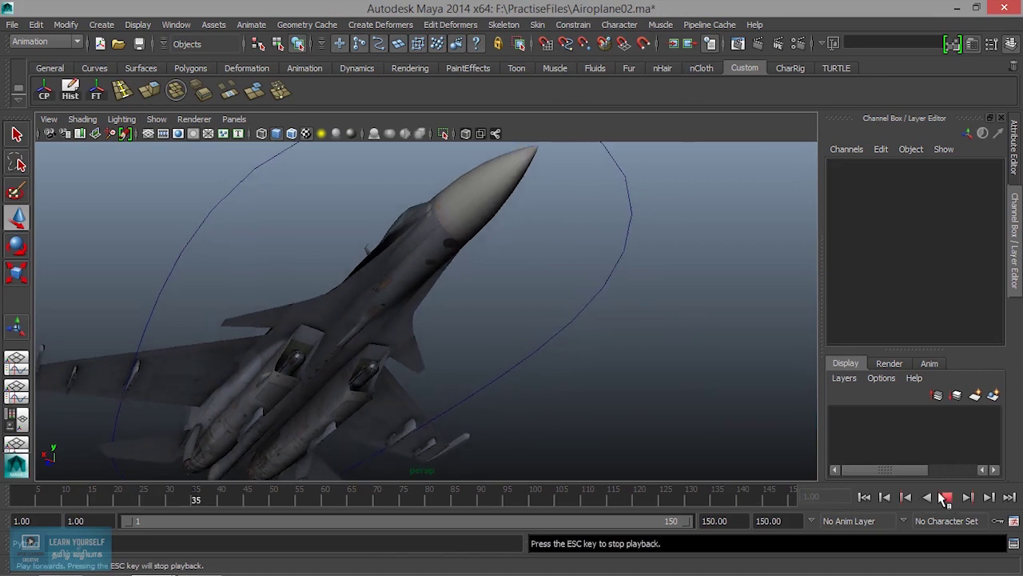
pyautogui.click(945, 496)
# Replay and scrub frames 30–47 from a side view, then select the circle
pyautogui.moveTo(283, 307)
pyautogui.keyDown('alt'); pyautogui.mouseDown()
pyautogui.moveTo(320, 361)
pyautogui.moveTo(370, 395)
pyautogui.moveTo(325, 354)
pyautogui.mouseUp(); pyautogui.keyUp('alt')
pyautogui.hotkey('alt', 'v')
pyautogui.moveTo(183, 502)
pyautogui.mouseDown()
pyautogui.moveTo(367, 500)
pyautogui.moveTo(114, 500)
pyautogui.moveTo(261, 502)
pyautogui.moveTo(174, 502)
pyautogui.mouseUp()
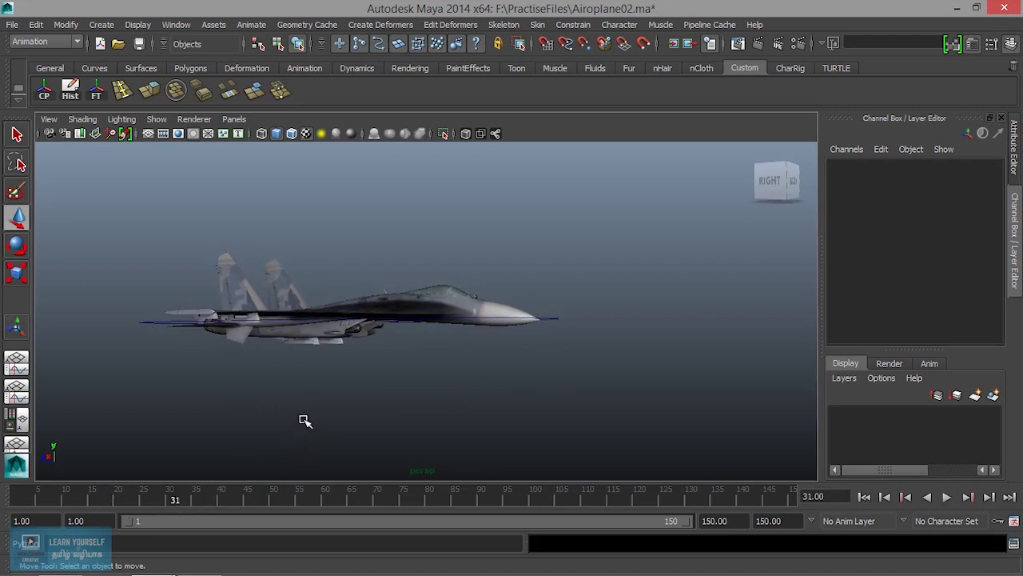
pyautogui.moveTo(442, 369); pyautogui.dragTo(430, 414)
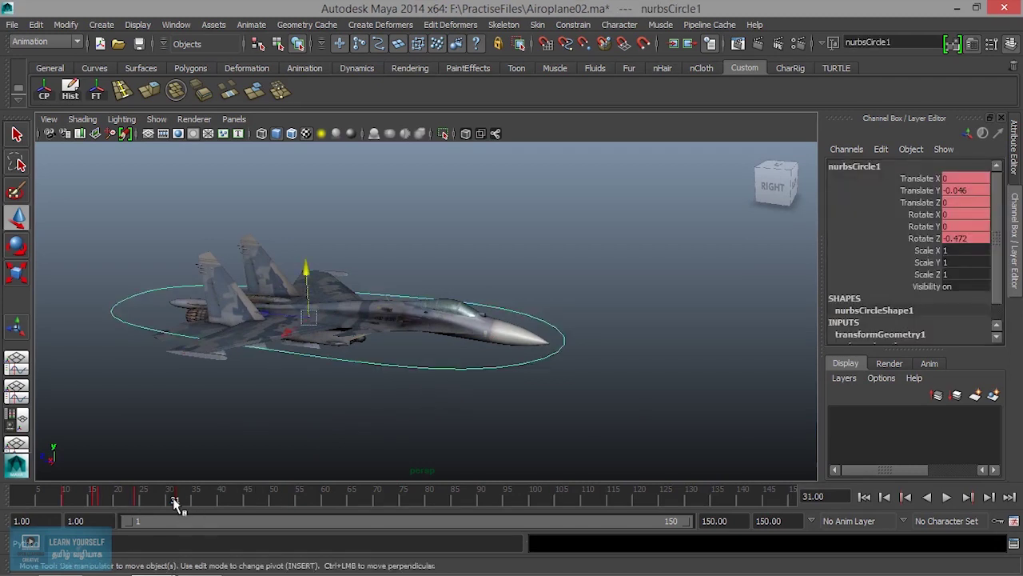
# Play the flight from the opposite side and slide the jet forward to Translate Z -35.165
pyautogui.hotkey('alt', 'v')
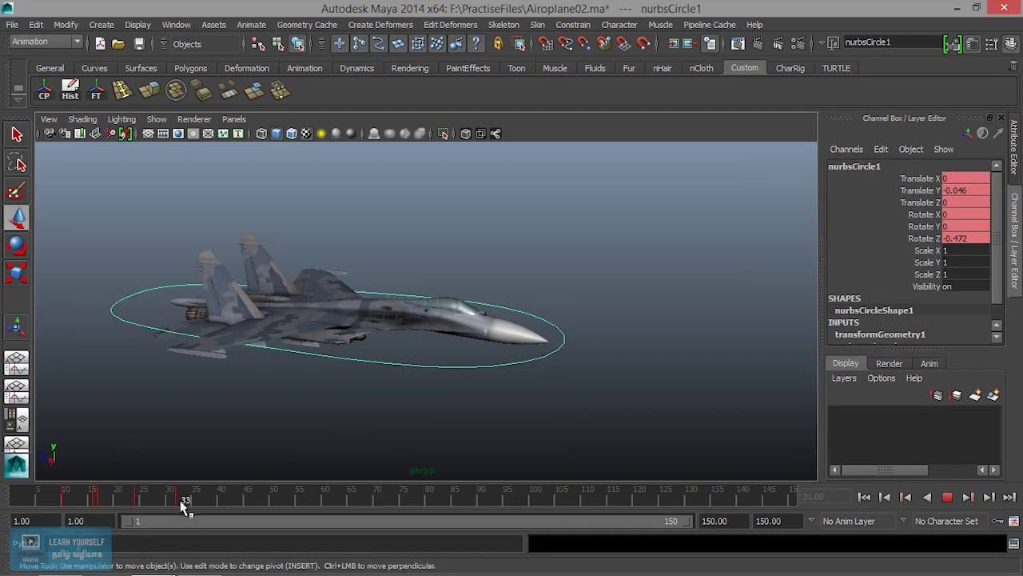
pyautogui.hotkey('alt', 'v')
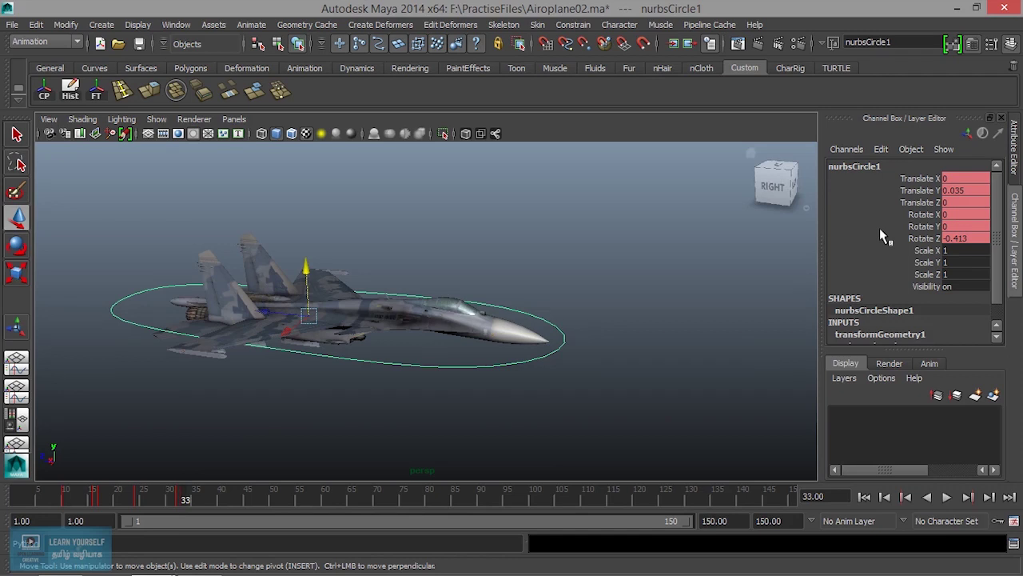
pyautogui.scroll(-3, 479, 388)
pyautogui.scroll(-1, 482, 387)
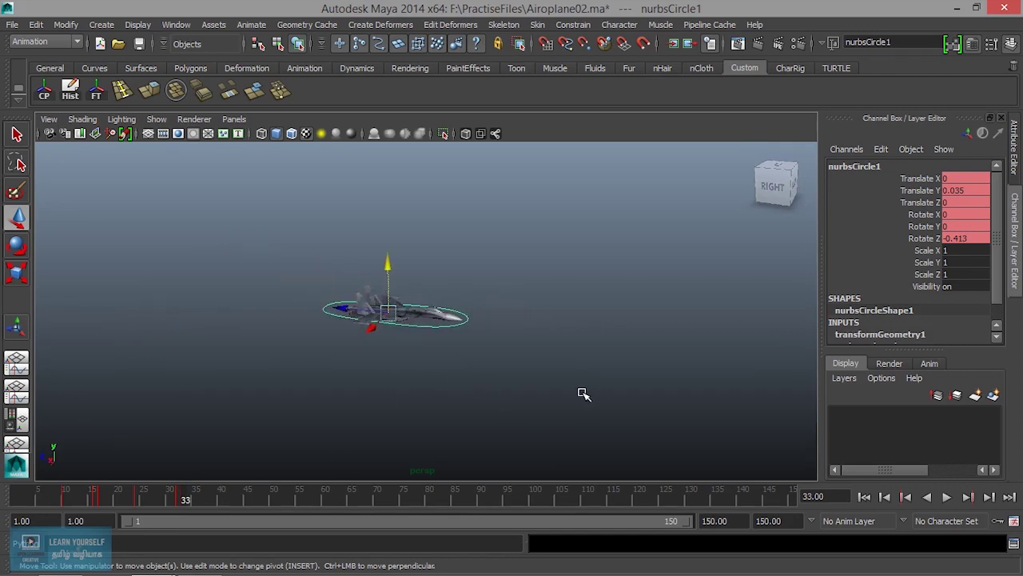
pyautogui.moveTo(583, 393)
pyautogui.keyDown('alt'); pyautogui.mouseDown()
pyautogui.moveTo(360, 372)
pyautogui.moveTo(400, 372)
pyautogui.moveTo(433, 424)
pyautogui.mouseUp(); pyautogui.keyUp('alt')
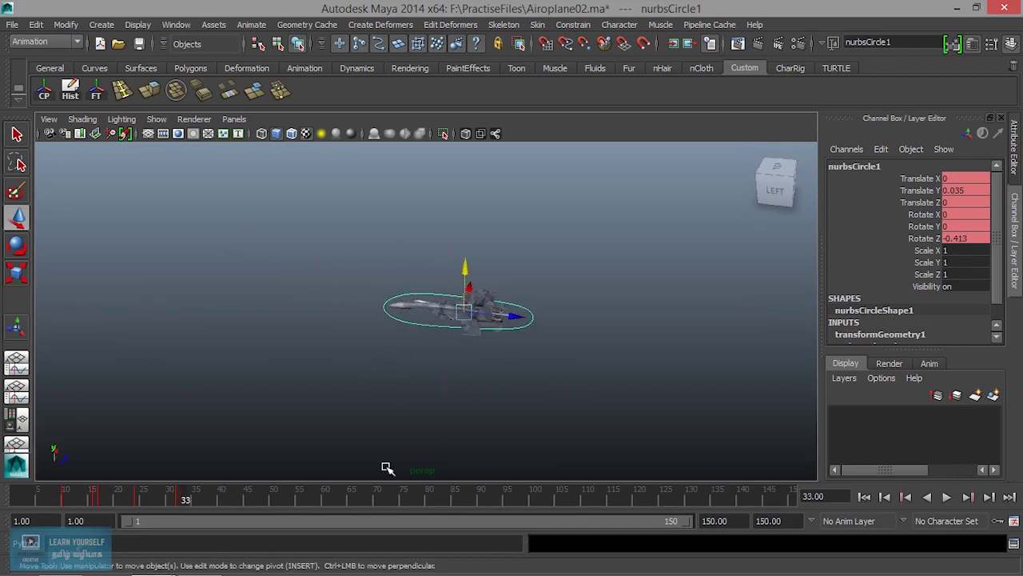
pyautogui.hotkey('alt', 'v')
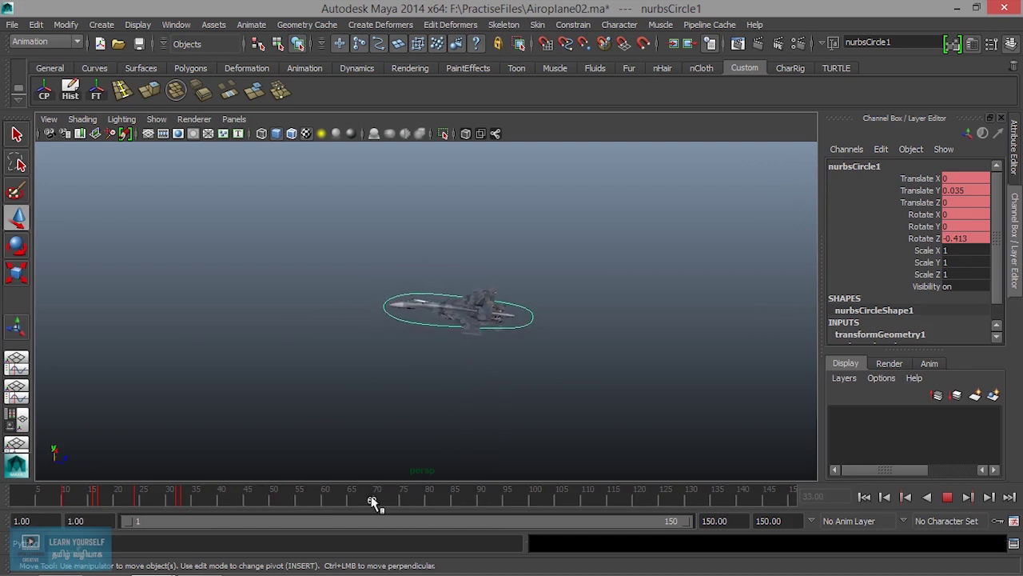
pyautogui.click(430, 502)
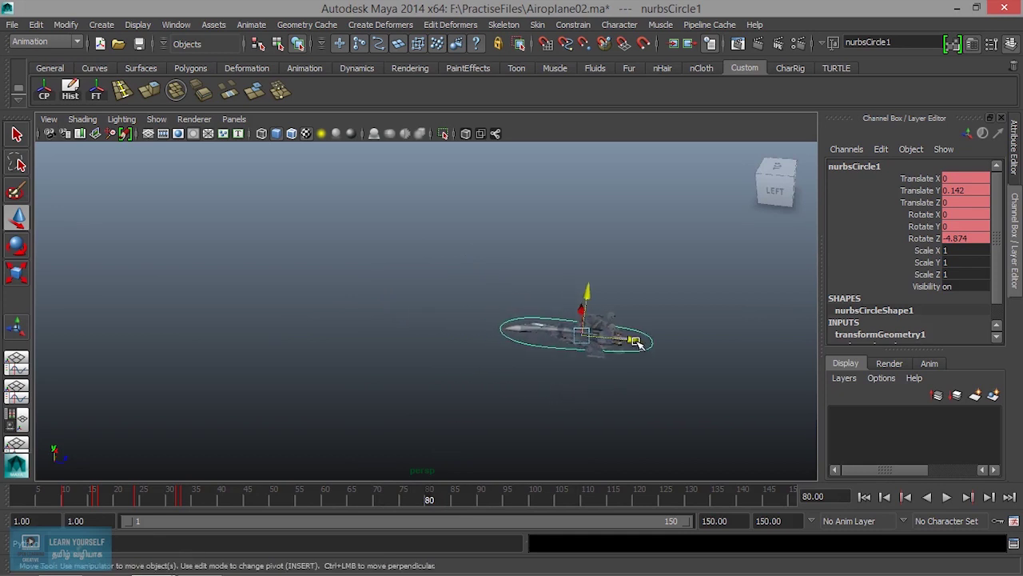
pyautogui.moveTo(635, 342); pyautogui.dragTo(420, 344)
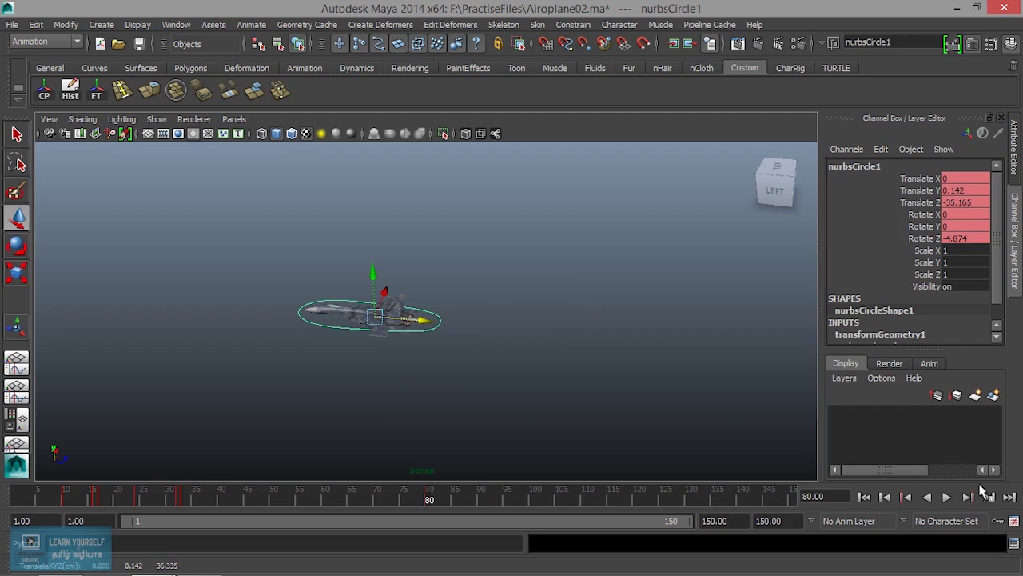
# Replay the flight from frame 1, forward and backward, stopping around frame 69
pyautogui.click(864, 496)
pyautogui.click(946, 496)
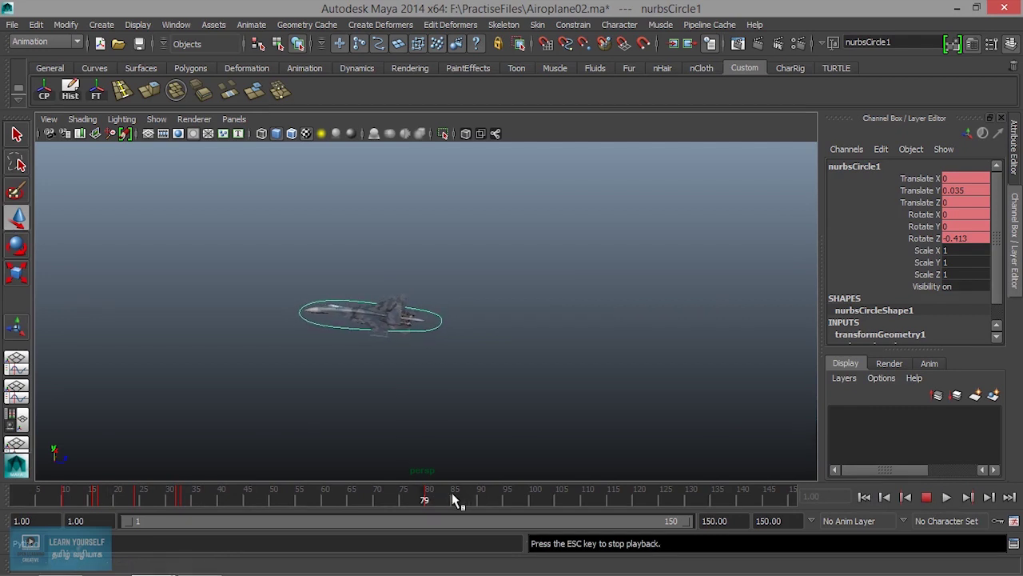
pyautogui.click(926, 496)
pyautogui.click(926, 496)
pyautogui.moveTo(352, 499)
pyautogui.keyDown('shift'); pyautogui.mouseDown()
pyautogui.moveTo(454, 501)
pyautogui.moveTo(352, 503)
pyautogui.mouseUp(); pyautogui.keyUp('shift')
pyautogui.hotkey('alt', 'v')
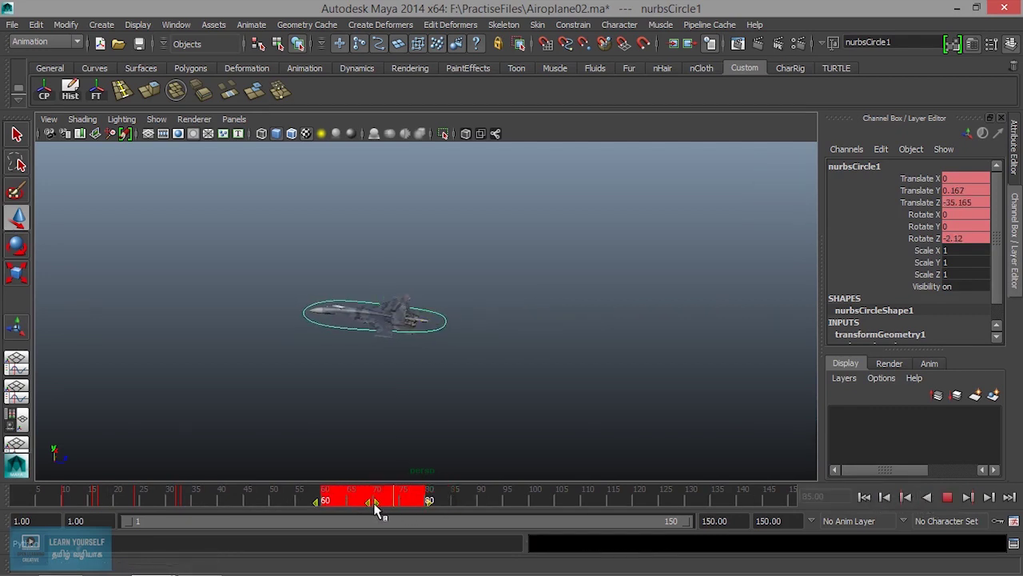
pyautogui.hotkey('alt', 'v')
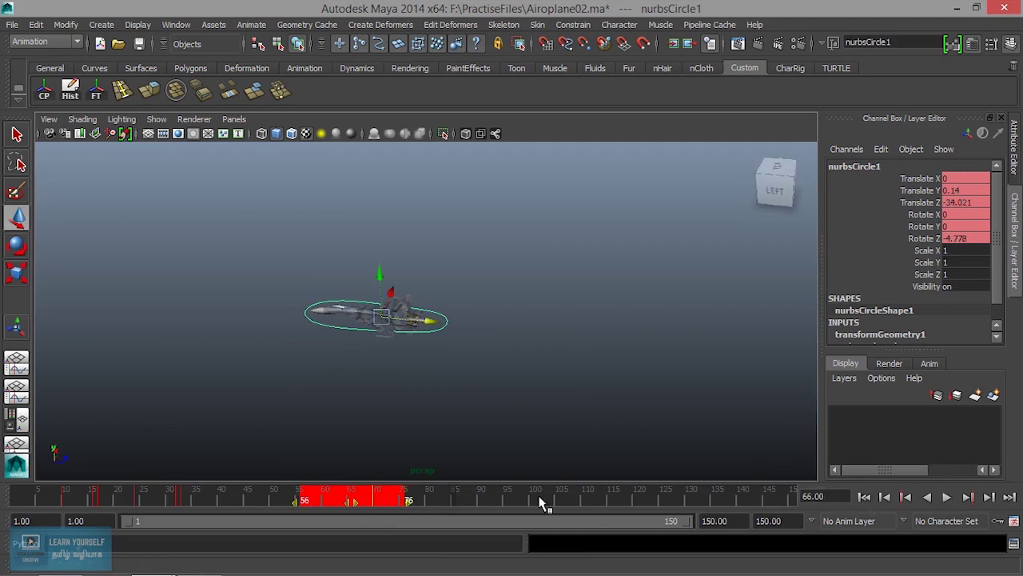
pyautogui.click(512, 500)
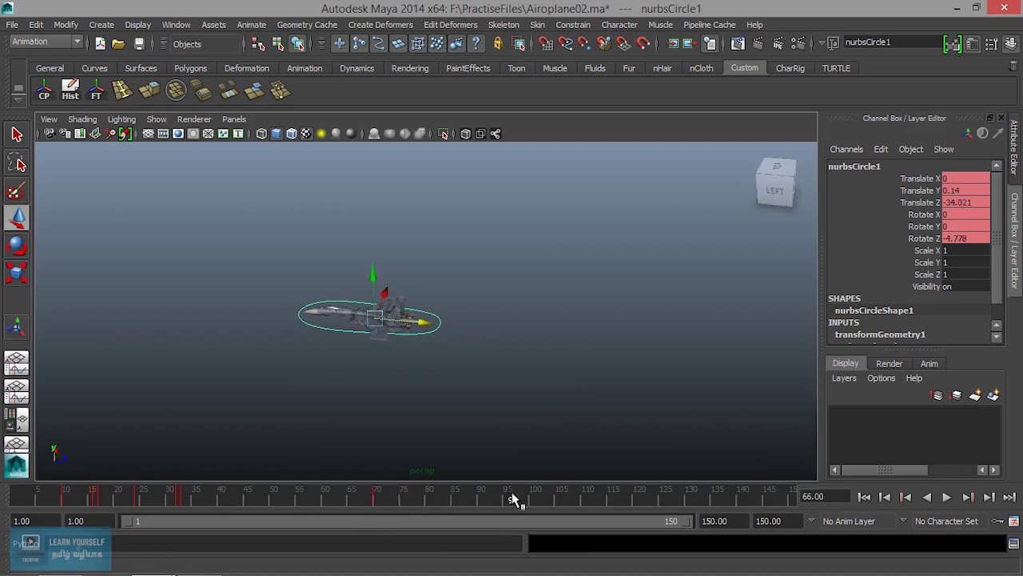
pyautogui.click(864, 497)
pyautogui.click(946, 497)
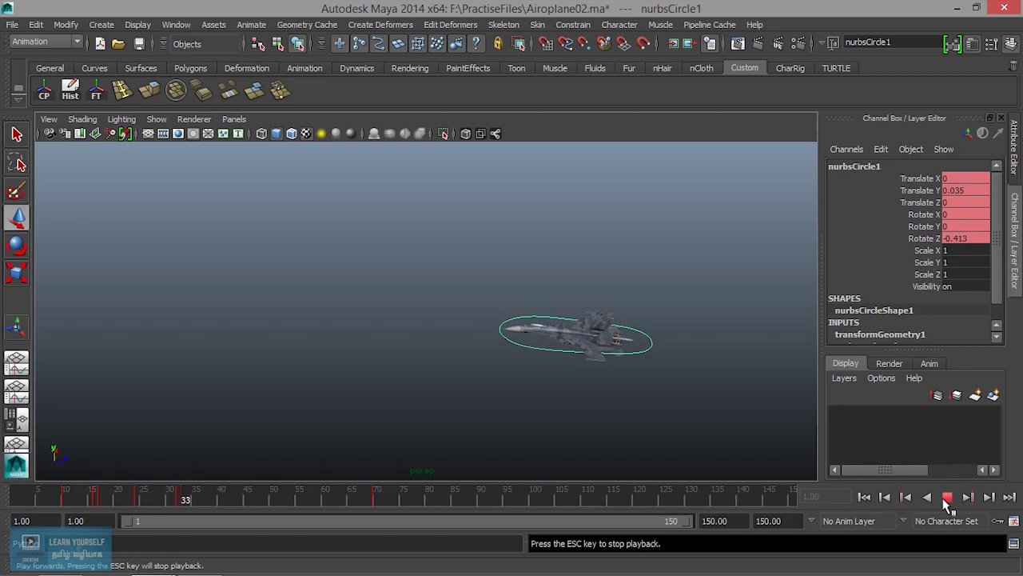
pyautogui.click(945, 498)
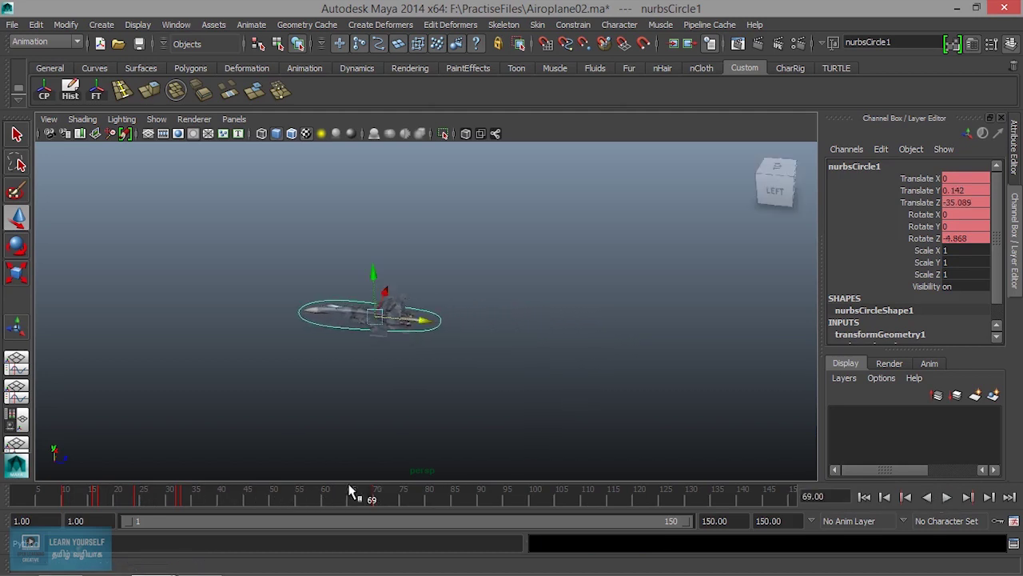
# In the Graph Editor, give all of nurbsCircle1's frame-70 keys linear tangents, then close it
pyautogui.click(178, 25)
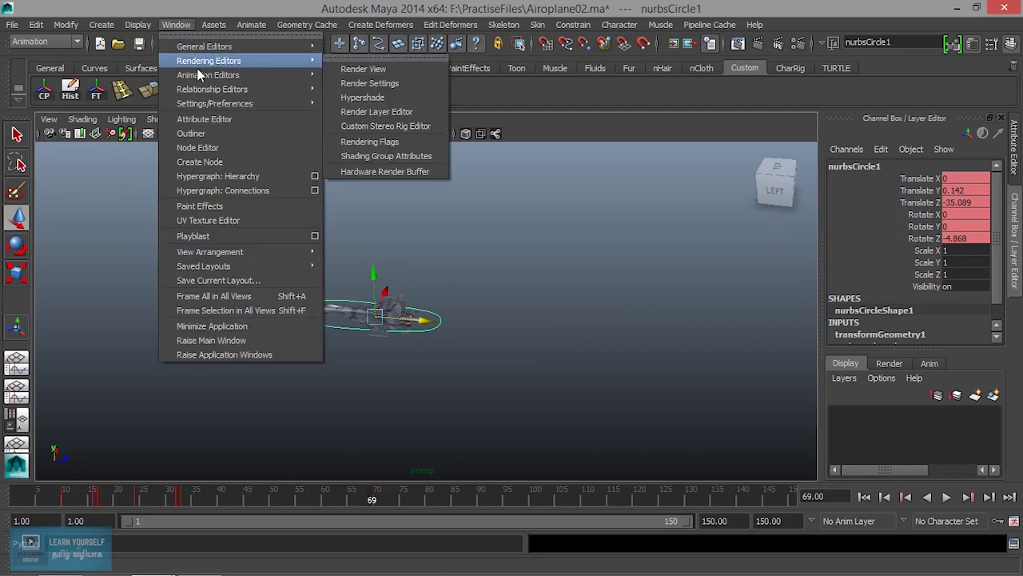
pyautogui.moveTo(207, 75)
pyautogui.click(366, 83)
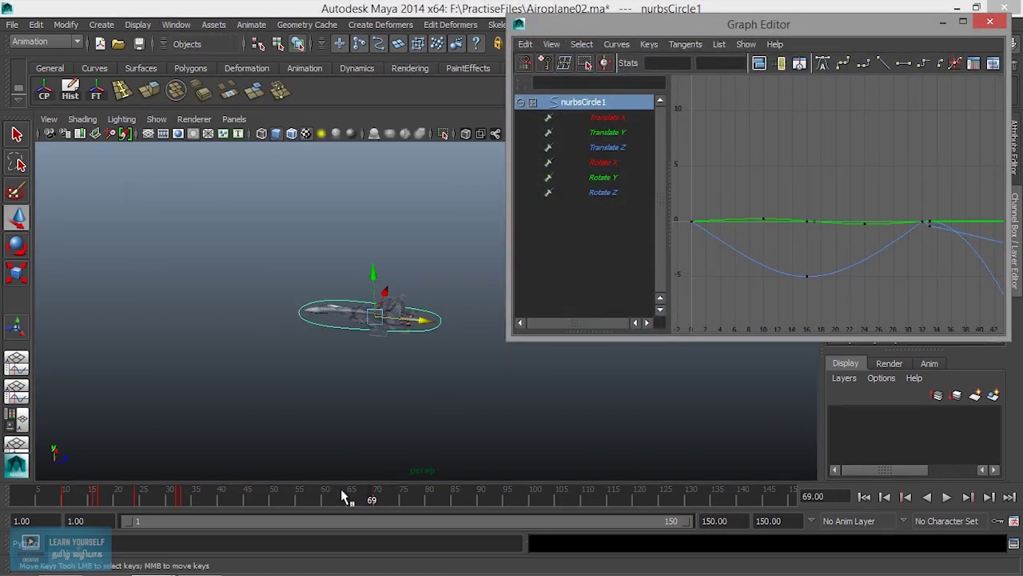
pyautogui.keyDown('shift'); pyautogui.moveTo(343, 496); pyautogui.dragTo(426, 496); pyautogui.keyUp('shift')
pyautogui.press('a')
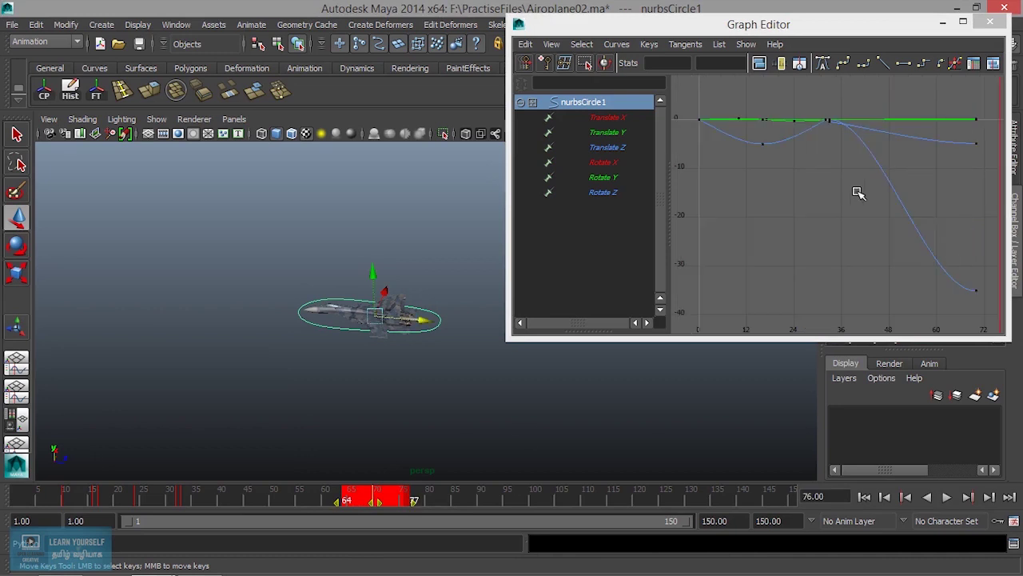
pyautogui.keyDown('alt'); pyautogui.moveTo(860, 207); pyautogui.dragTo(738, 251, button='middle'); pyautogui.keyUp('alt')
pyautogui.moveTo(794, 93); pyautogui.dragTo(886, 332)
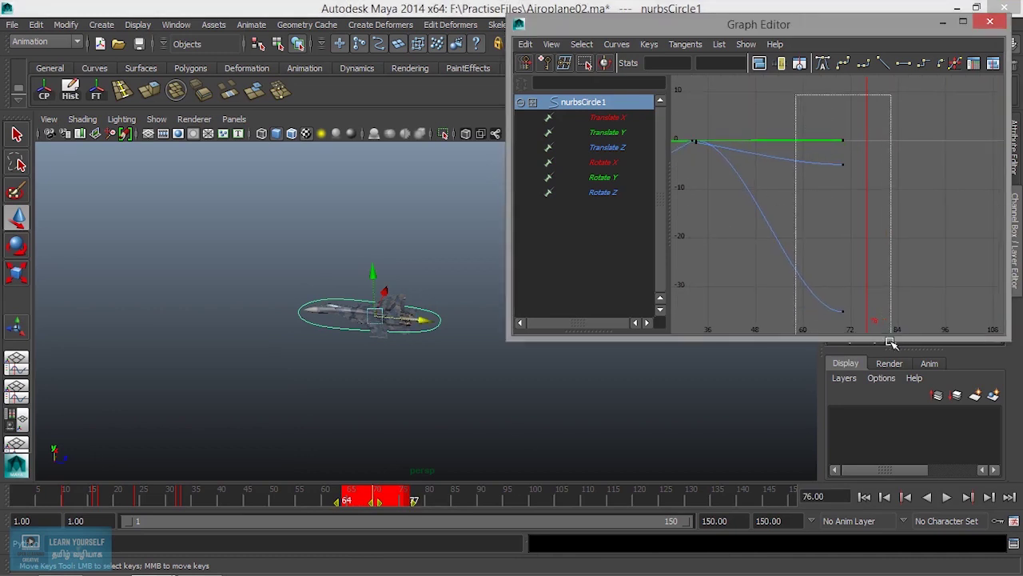
pyautogui.click(883, 63)
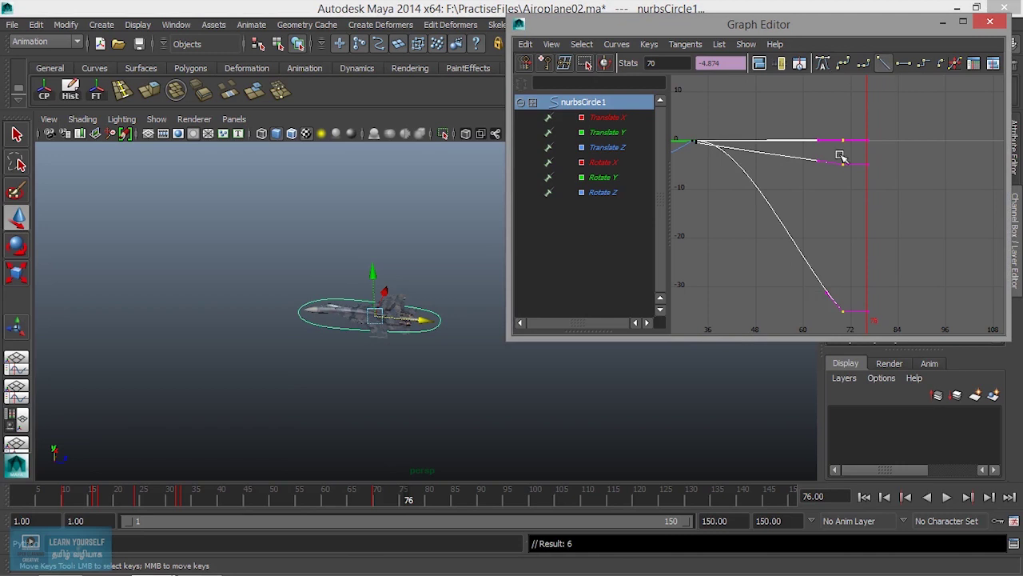
pyautogui.click(990, 22)
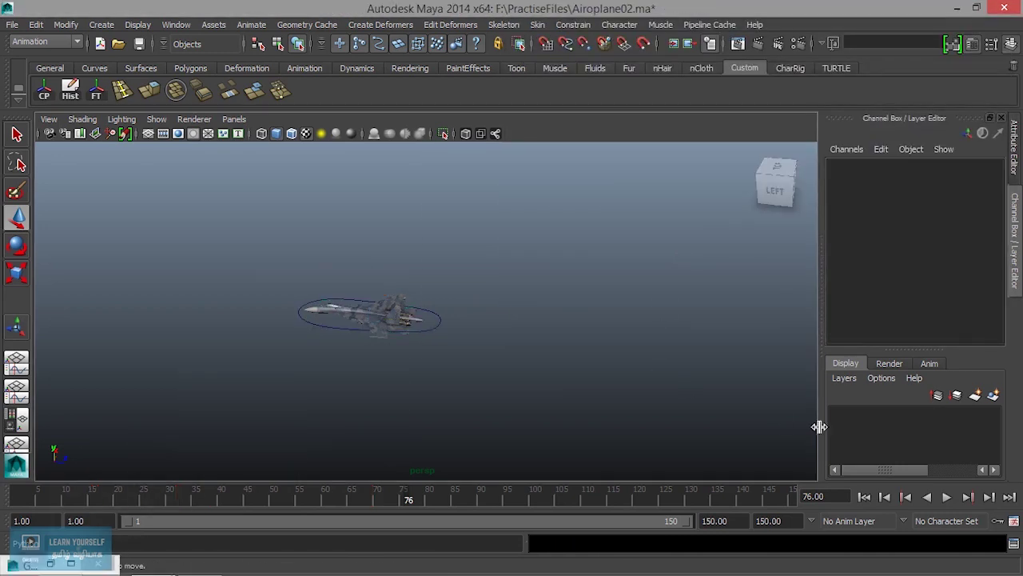
# Review the flight by playing and scrubbing frames 60–76, settling at frame 74
pyautogui.click(864, 497)
pyautogui.click(946, 496)
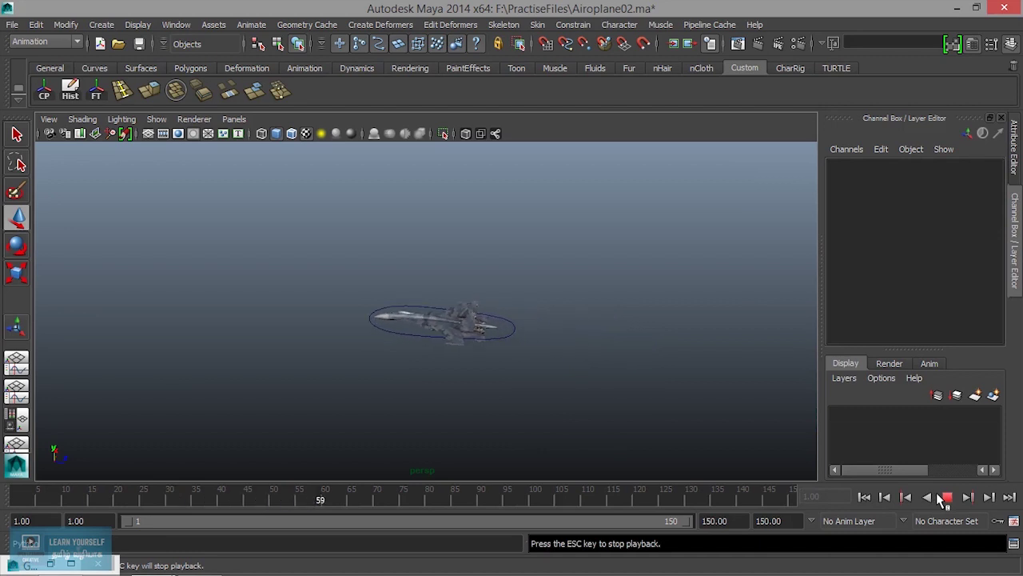
pyautogui.click(946, 496)
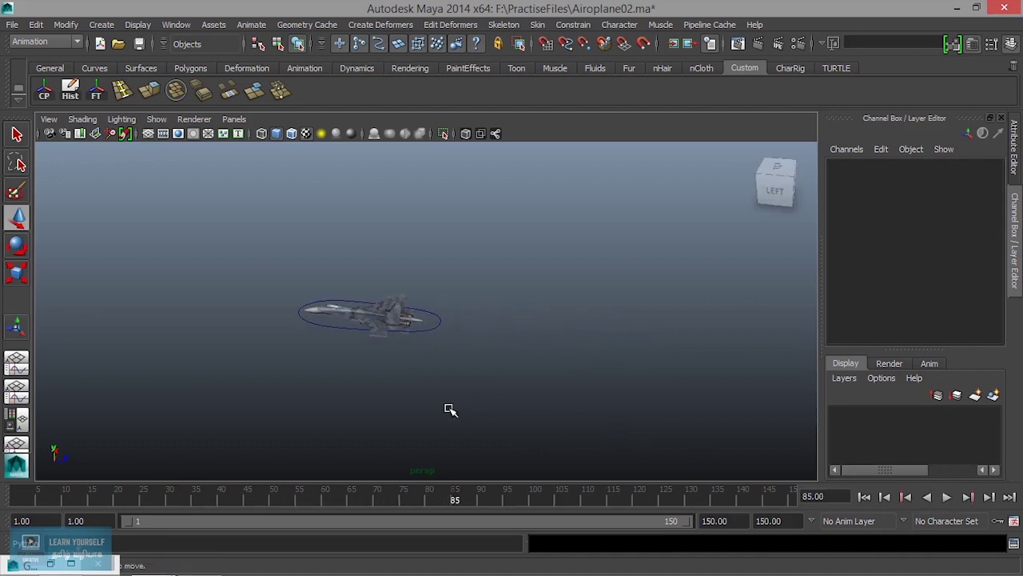
pyautogui.hotkey('alt', 'v')
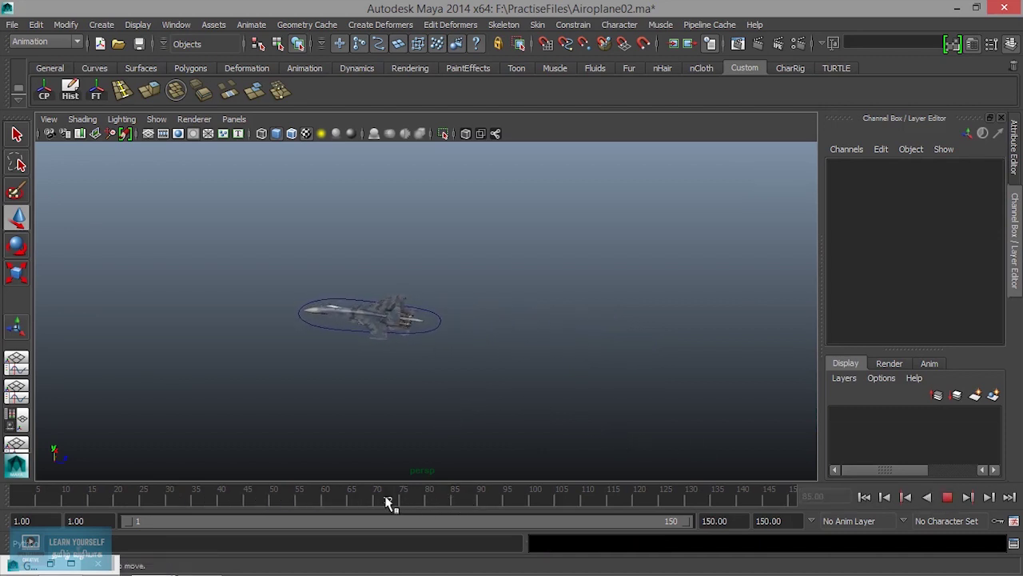
pyautogui.moveTo(424, 502); pyautogui.dragTo(402, 502)
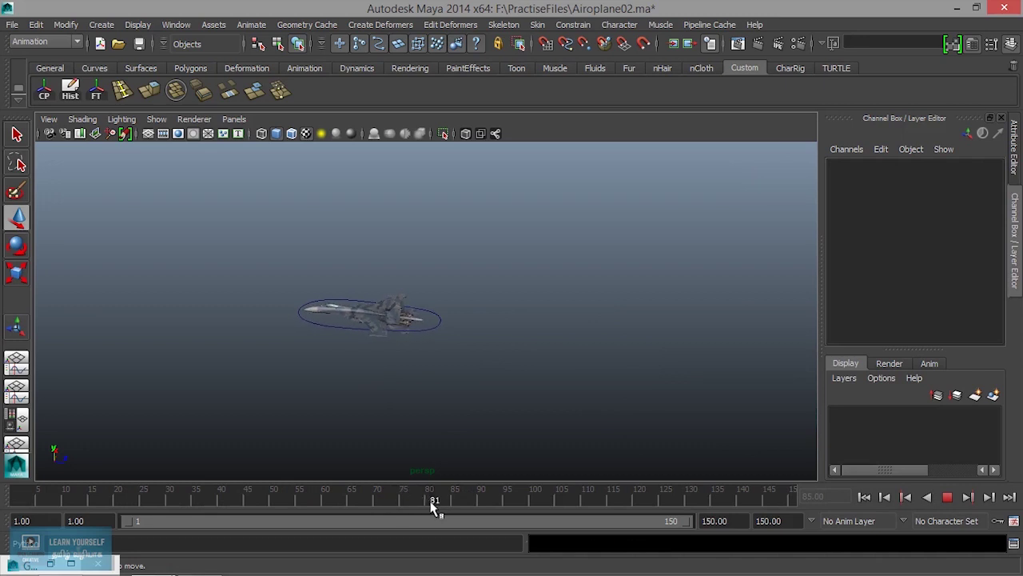
pyautogui.moveTo(405, 501)
pyautogui.mouseDown()
pyautogui.moveTo(355, 501)
pyautogui.moveTo(398, 502)
pyautogui.mouseUp()
pyautogui.keyDown('alt'); pyautogui.moveTo(434, 414); pyautogui.dragTo(550, 381, button='middle'); pyautogui.keyUp('alt')
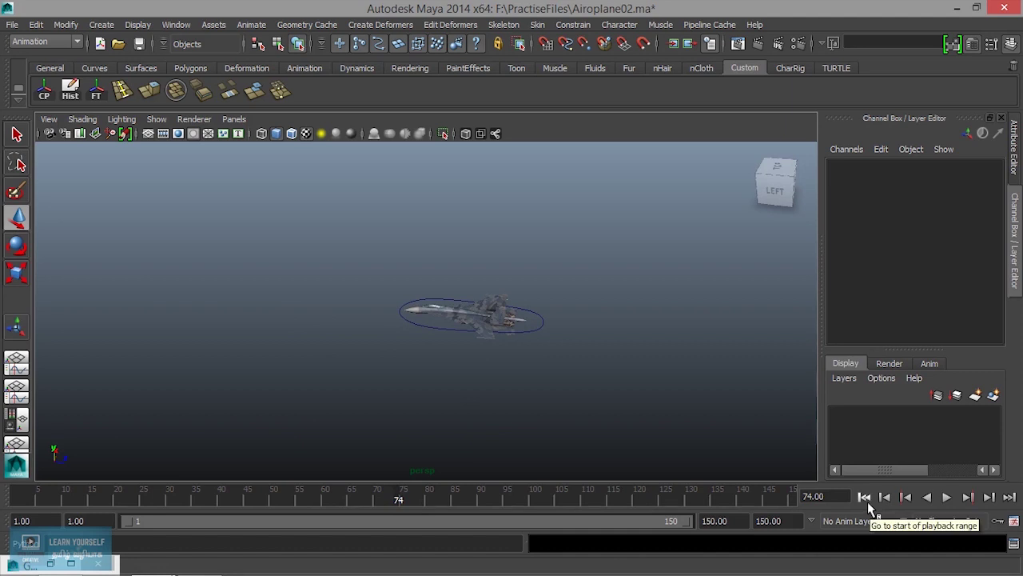
# With Auto Keyframe on, move nurbsCircle1 at frame 70 to Translate Z -81.575
pyautogui.click(438, 329)
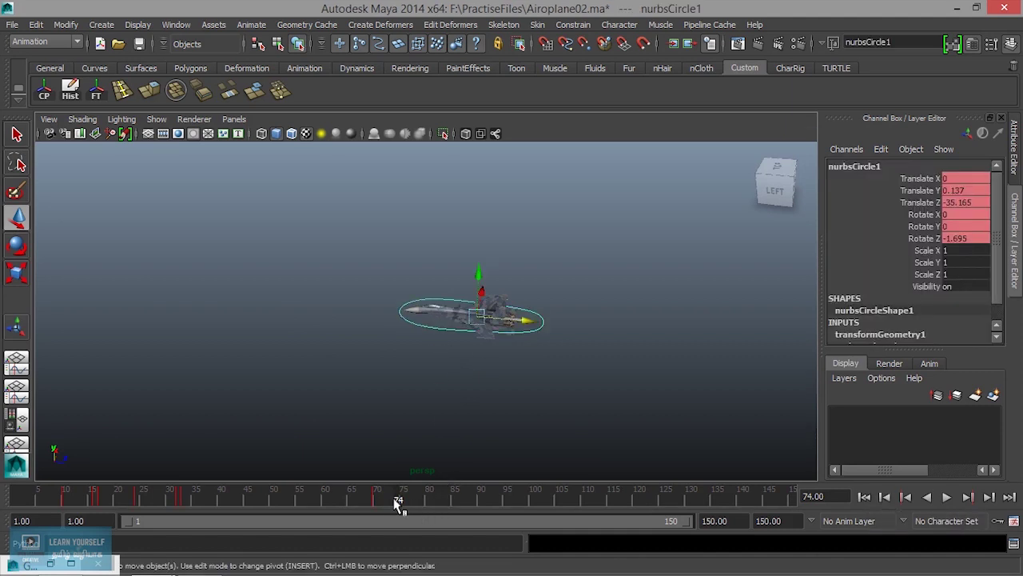
pyautogui.moveTo(398, 503); pyautogui.dragTo(378, 502)
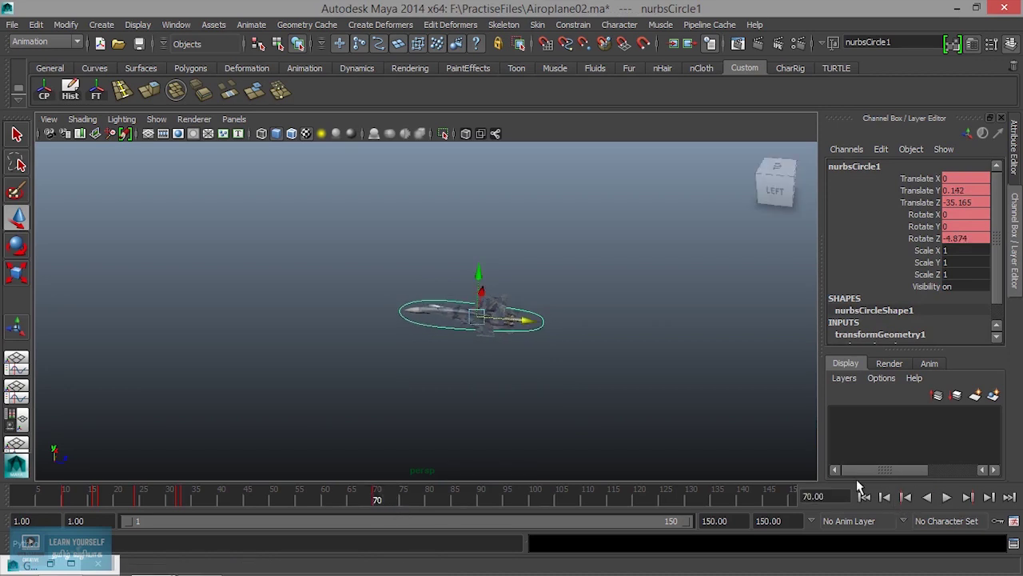
pyautogui.click(997, 520)
pyautogui.moveTo(534, 320); pyautogui.dragTo(375, 319)
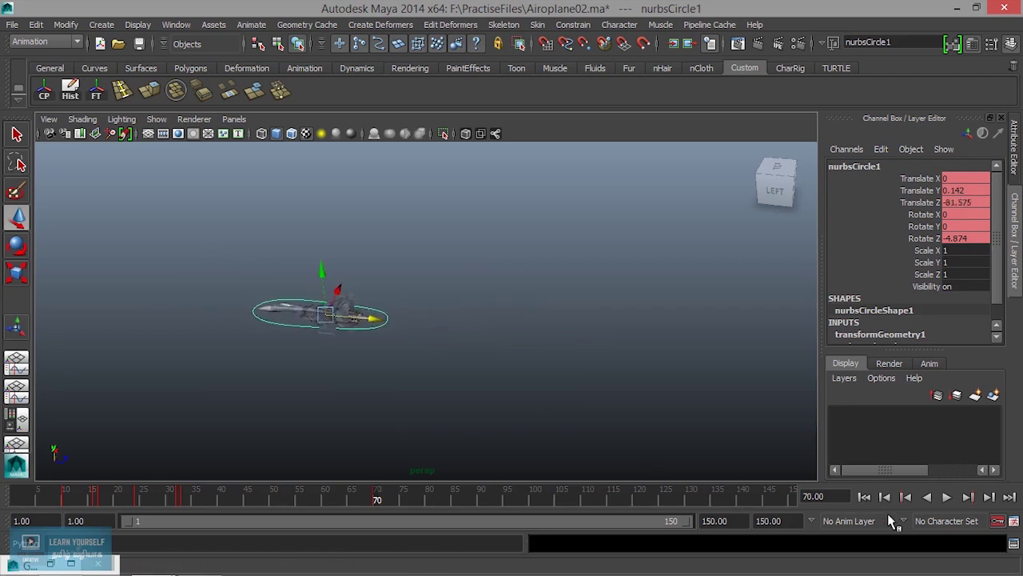
# Play the new motion forward and backward from frame 1, stopping at frame 73
pyautogui.click(865, 496)
pyautogui.click(946, 497)
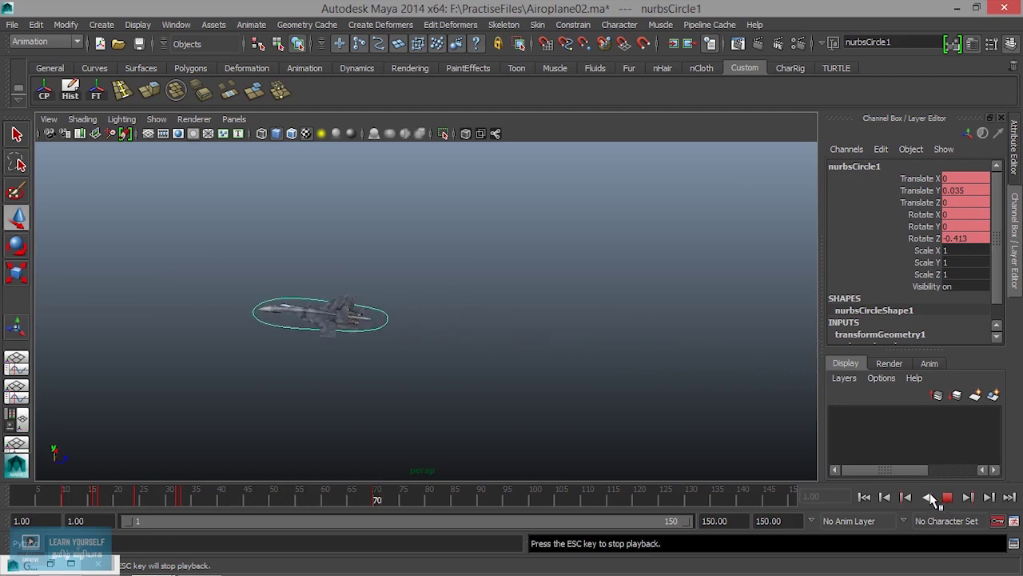
pyautogui.click(928, 497)
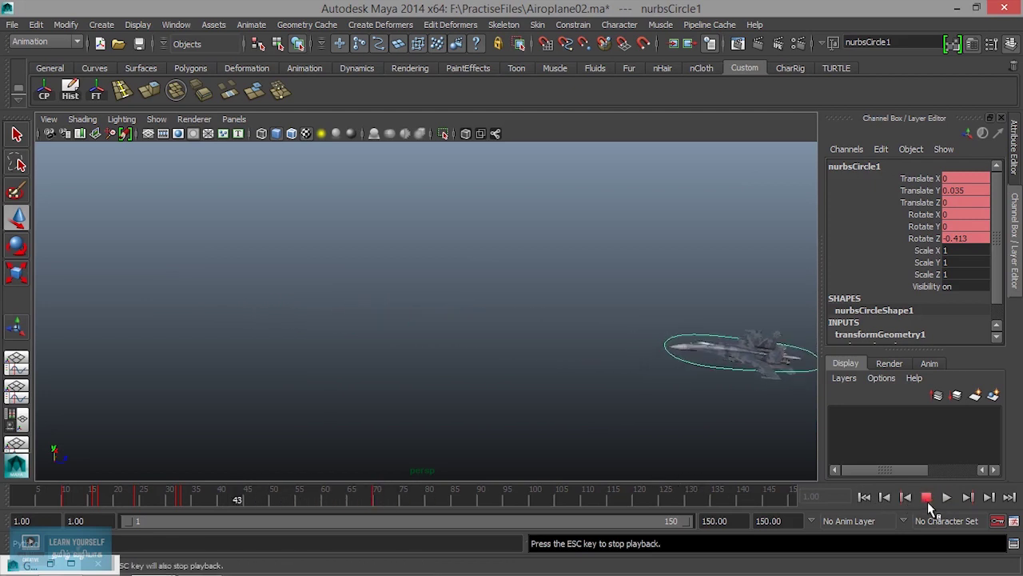
pyautogui.click(927, 496)
pyautogui.hotkey('alt', 'v')
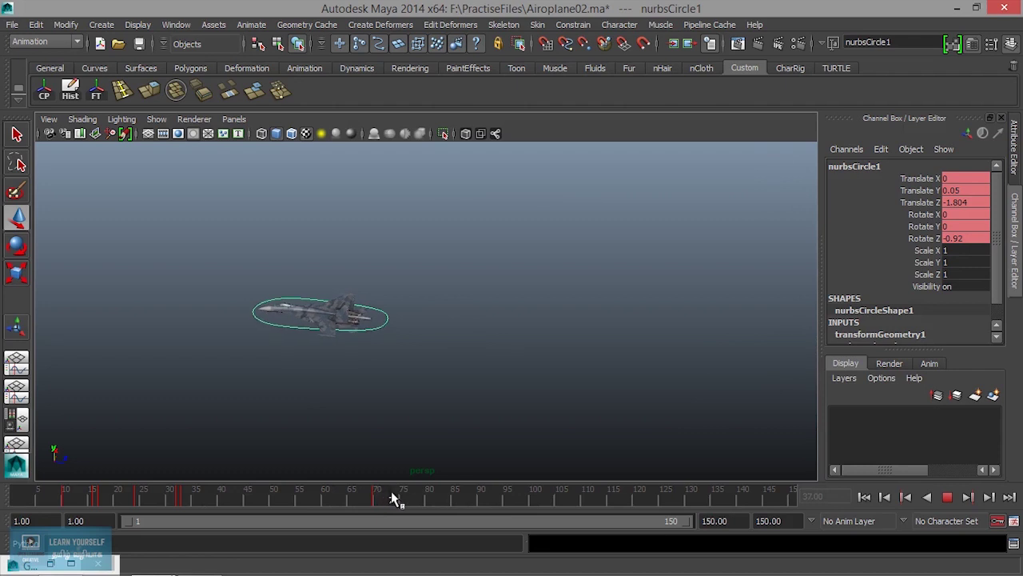
pyautogui.press('Escape')
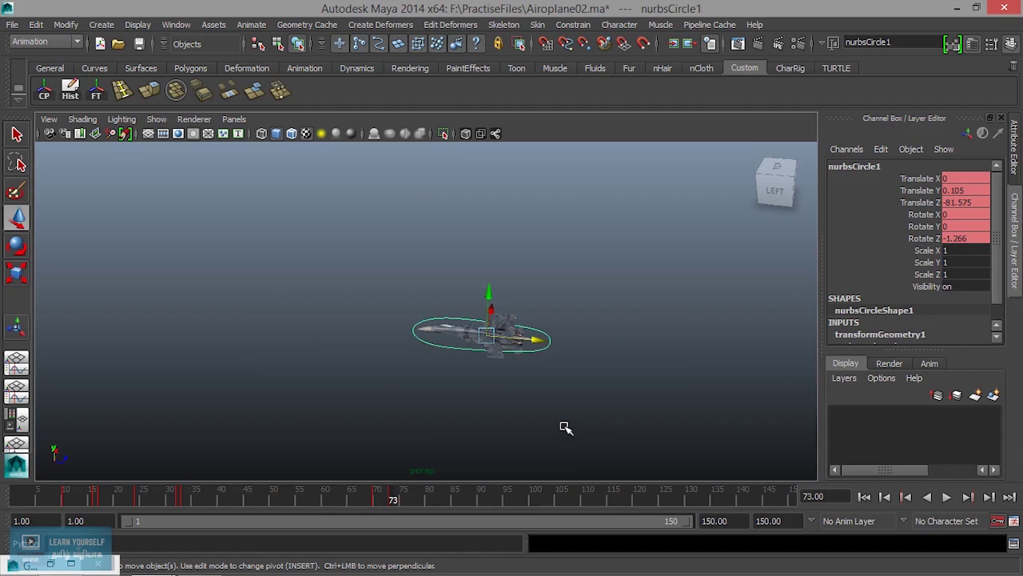
# At frame 150, move nurbsCircle1 far forward along Z and sideways to Translate X -89.934
pyautogui.moveTo(393, 501); pyautogui.dragTo(796, 497)
pyautogui.moveTo(567, 401)
pyautogui.keyDown('alt'); pyautogui.mouseDown()
pyautogui.moveTo(546, 382)
pyautogui.moveTo(378, 368)
pyautogui.moveTo(390, 343)
pyautogui.mouseUp(); pyautogui.keyUp('alt')
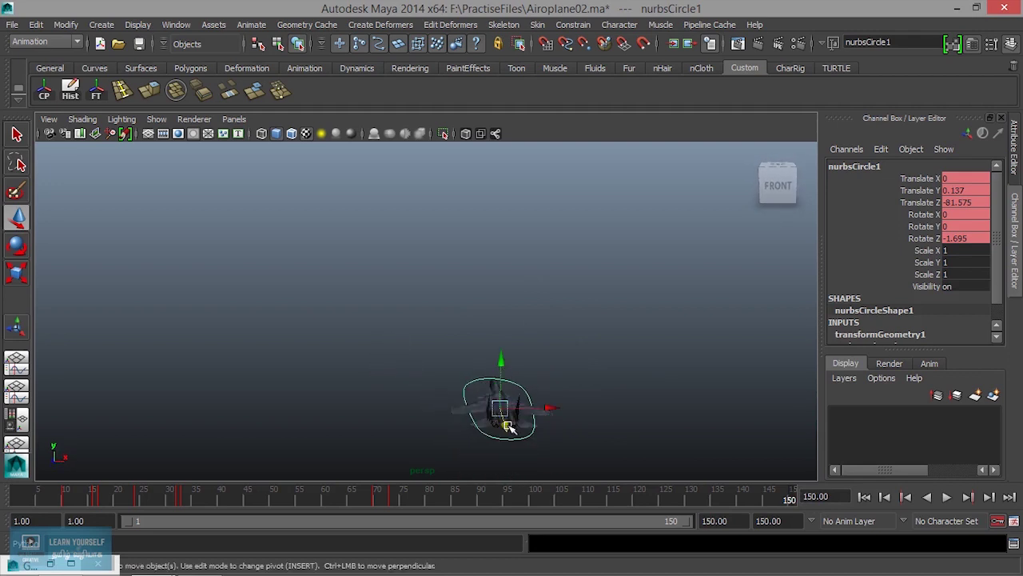
pyautogui.moveTo(502, 430); pyautogui.dragTo(413, 237)
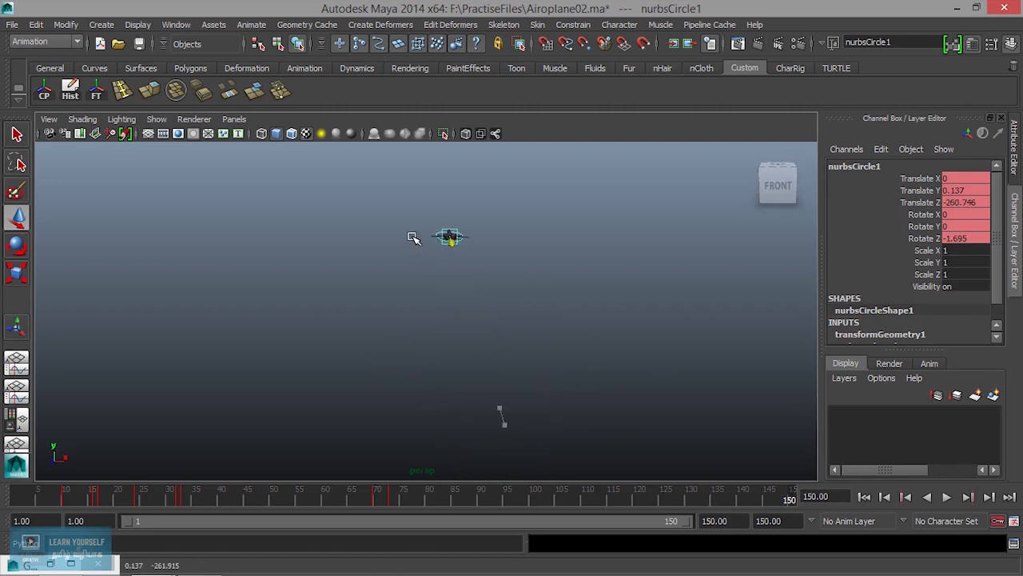
pyautogui.moveTo(506, 240); pyautogui.dragTo(263, 238)
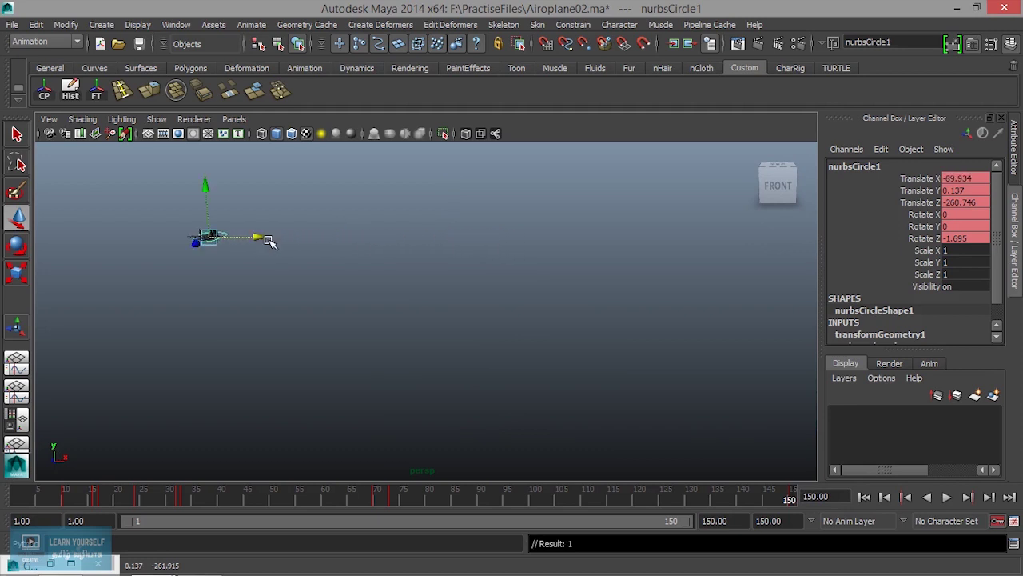
# Bank the jet around Z to Rotate Z 26.29, scrubbing to review the flight
pyautogui.press('e')
pyautogui.moveTo(251, 192); pyautogui.dragTo(216, 179)
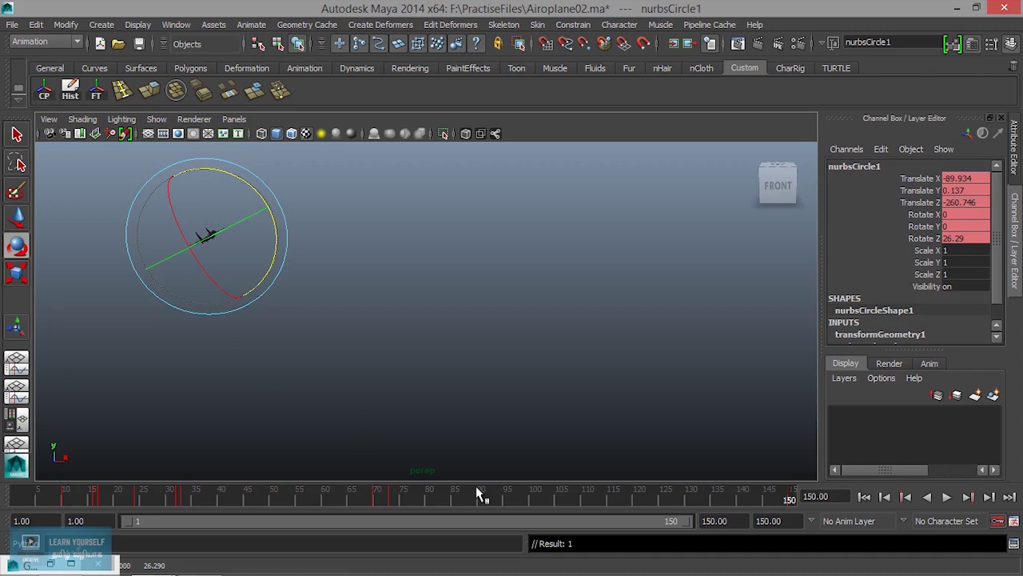
pyautogui.moveTo(446, 499)
pyautogui.mouseDown()
pyautogui.moveTo(366, 498)
pyautogui.moveTo(555, 485)
pyautogui.moveTo(454, 489)
pyautogui.mouseUp()
pyautogui.moveTo(490, 330); pyautogui.dragTo(456, 324)
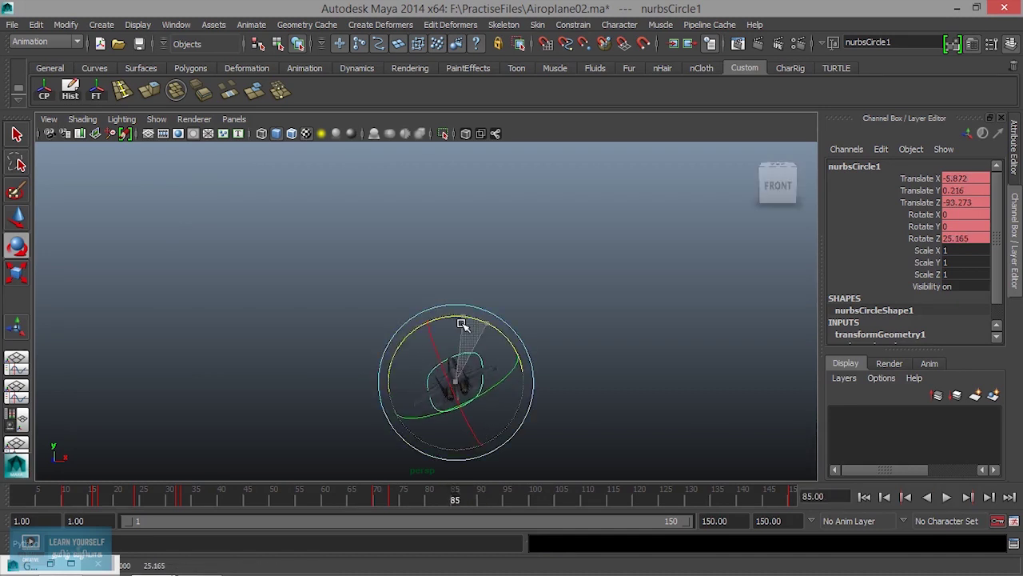
# Turn the jet around Y at frames 85 and 106, checking with playback between
pyautogui.hotkey('alt', 'v')
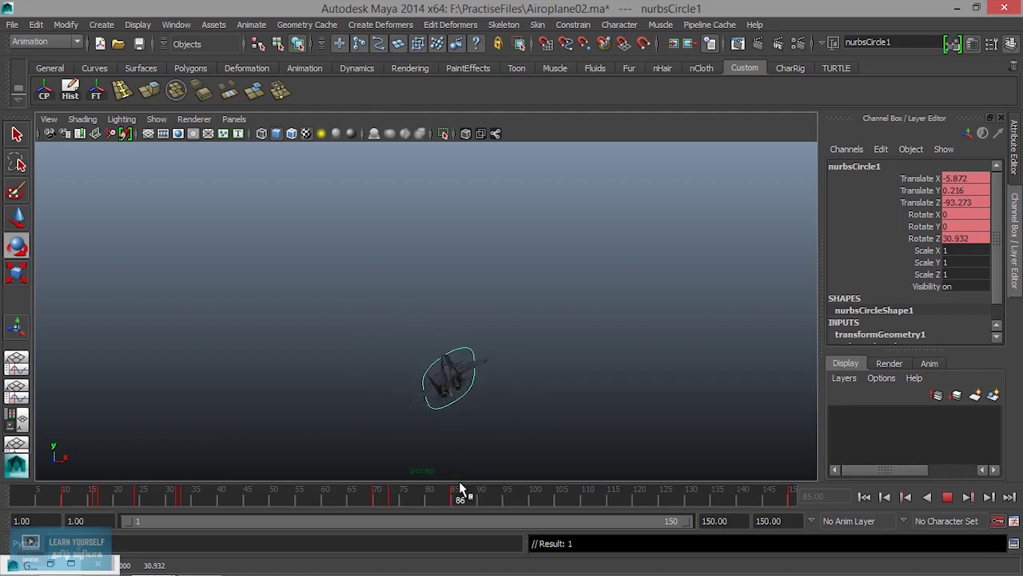
pyautogui.hotkey('alt', 'v')
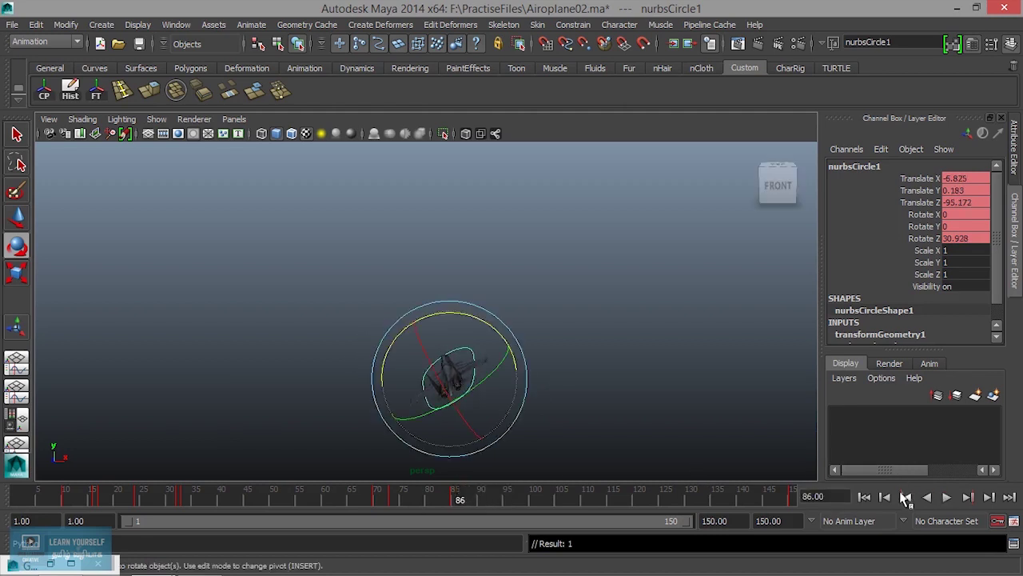
pyautogui.click(904, 497)
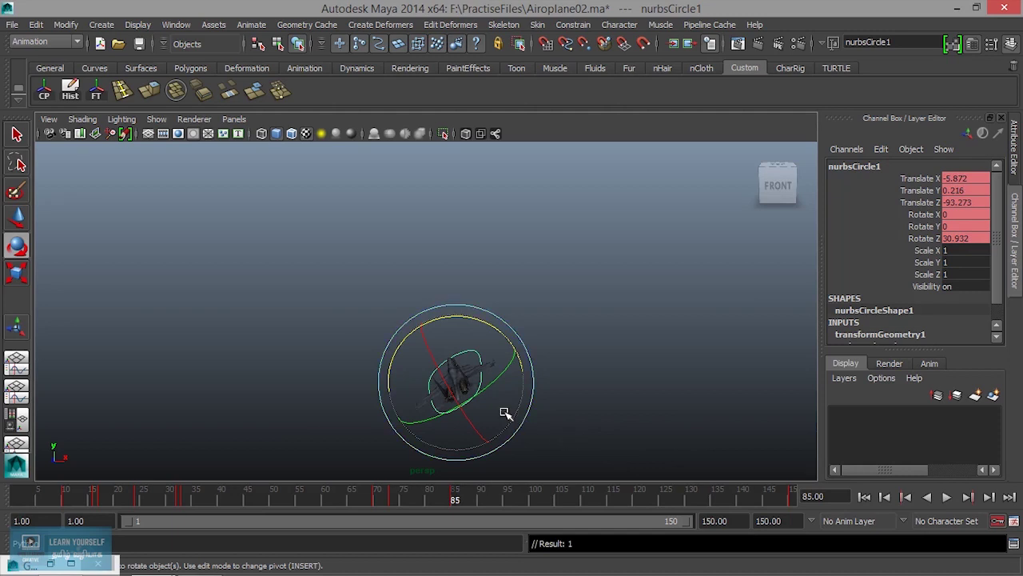
pyautogui.moveTo(491, 387)
pyautogui.mouseDown()
pyautogui.moveTo(502, 384)
pyautogui.moveTo(491, 384)
pyautogui.mouseUp()
pyautogui.hotkey('alt', 'v')
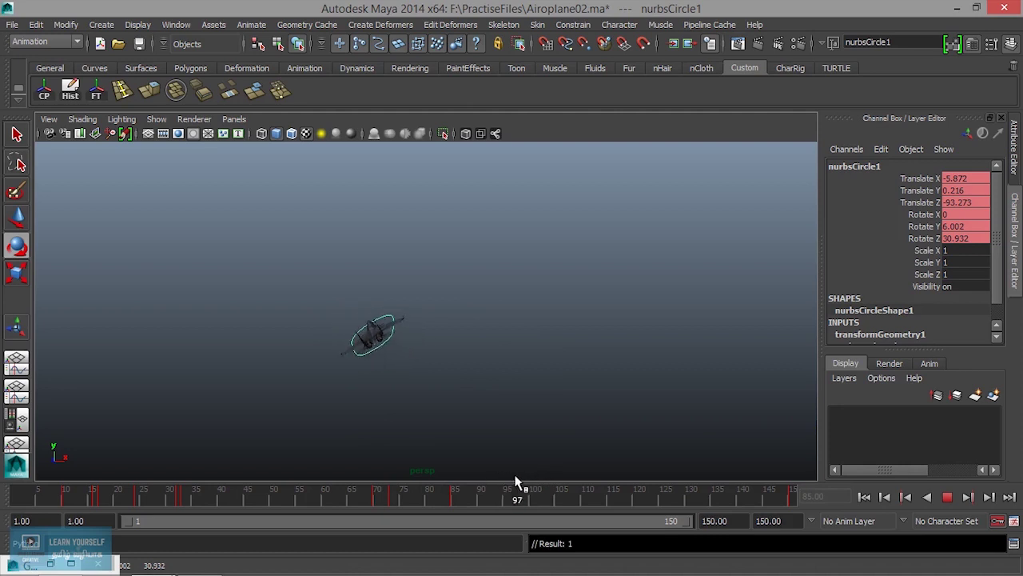
pyautogui.hotkey('alt', 'v')
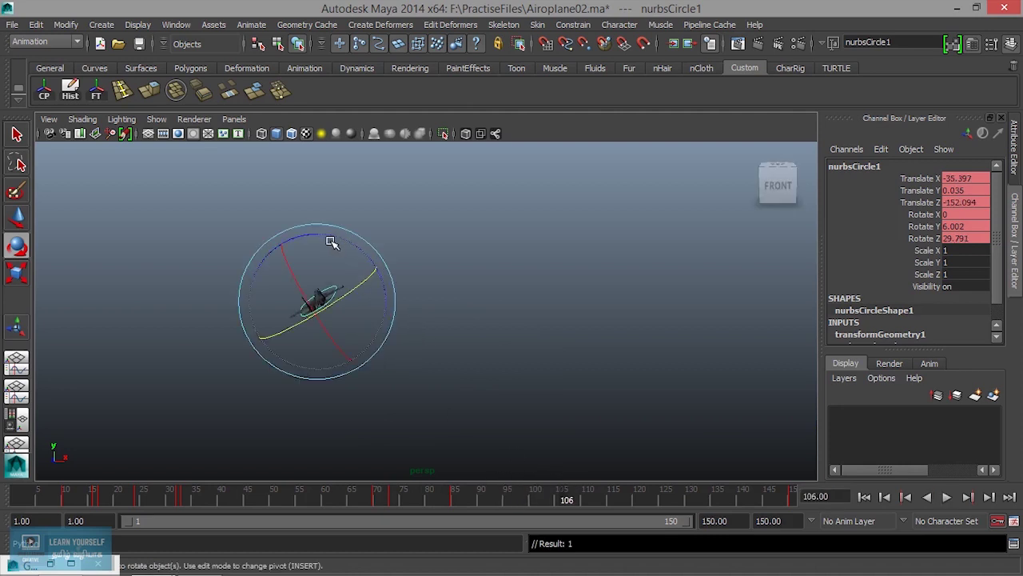
pyautogui.moveTo(341, 299)
pyautogui.mouseDown()
pyautogui.moveTo(312, 281)
pyautogui.moveTo(316, 290)
pyautogui.mouseUp()
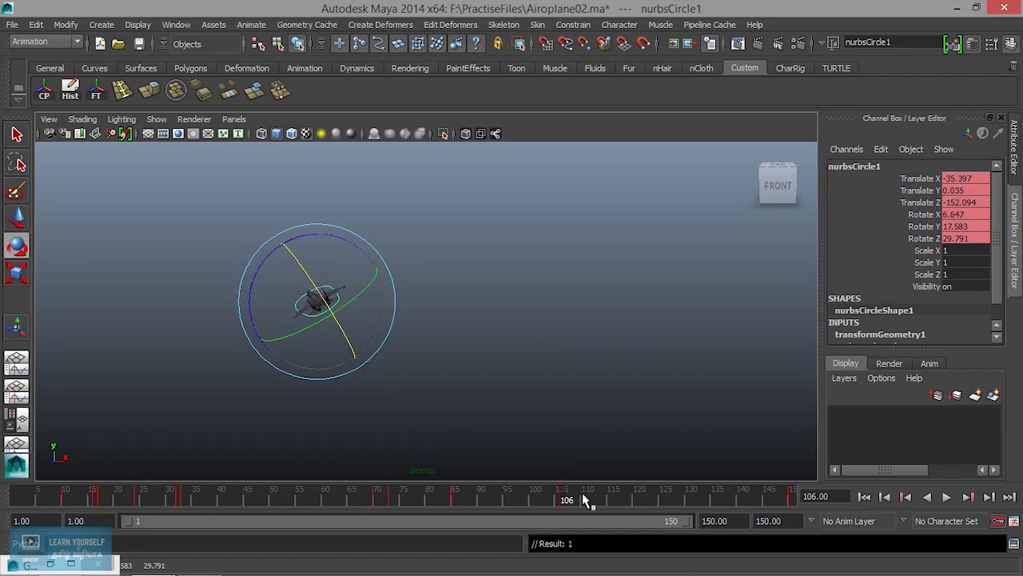
# At frame 119, rotate the jet to X 14.763, Y 18.855, Z 28.607
pyautogui.hotkey('alt', 'v')
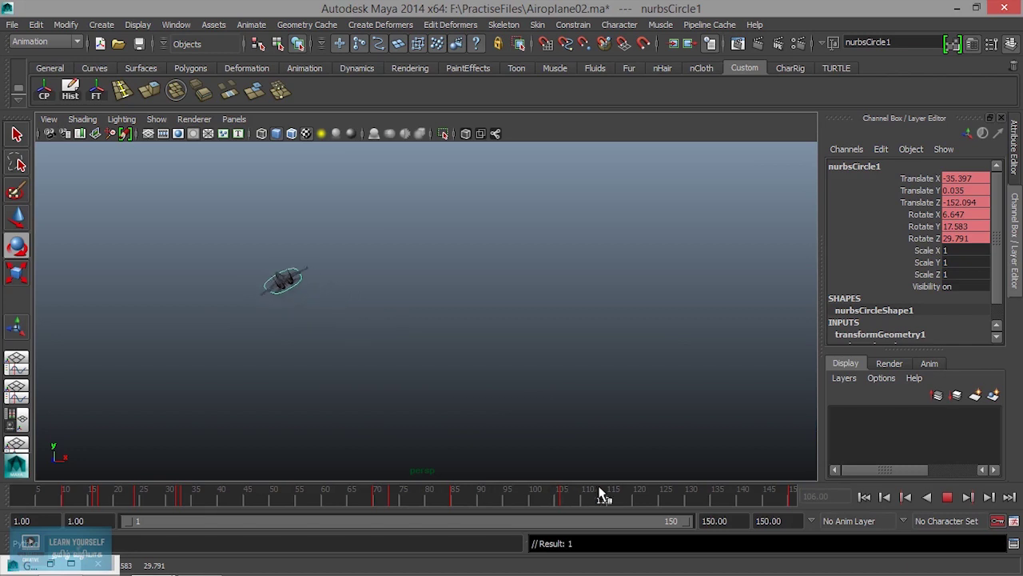
pyautogui.click(633, 496)
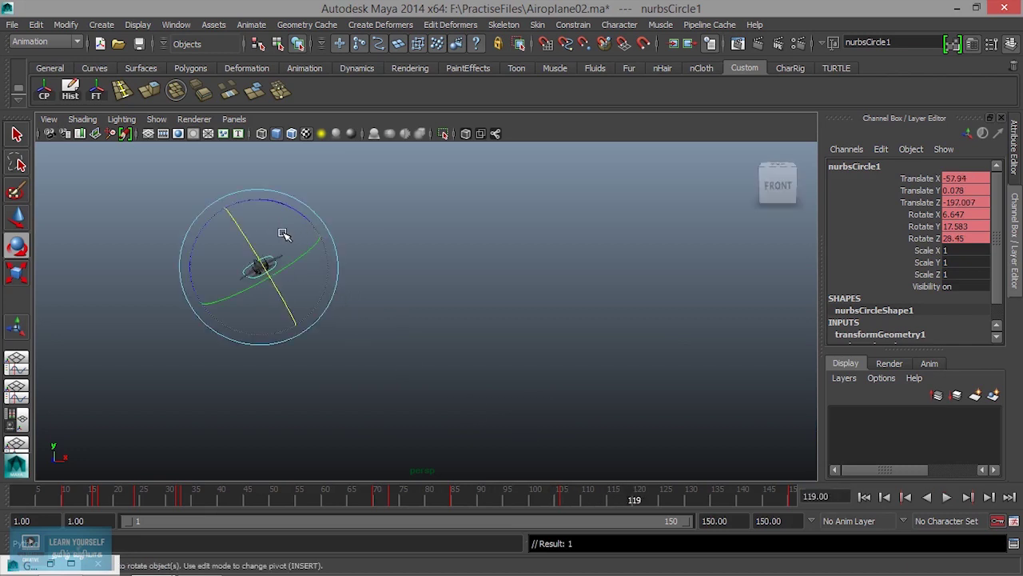
pyautogui.moveTo(300, 268); pyautogui.dragTo(303, 259)
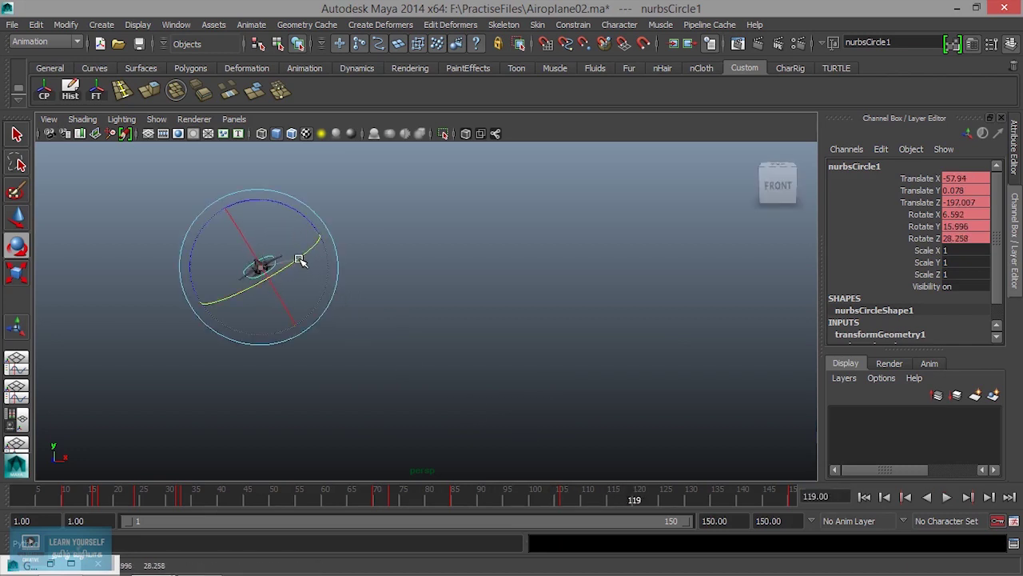
pyautogui.moveTo(255, 254); pyautogui.dragTo(261, 252)
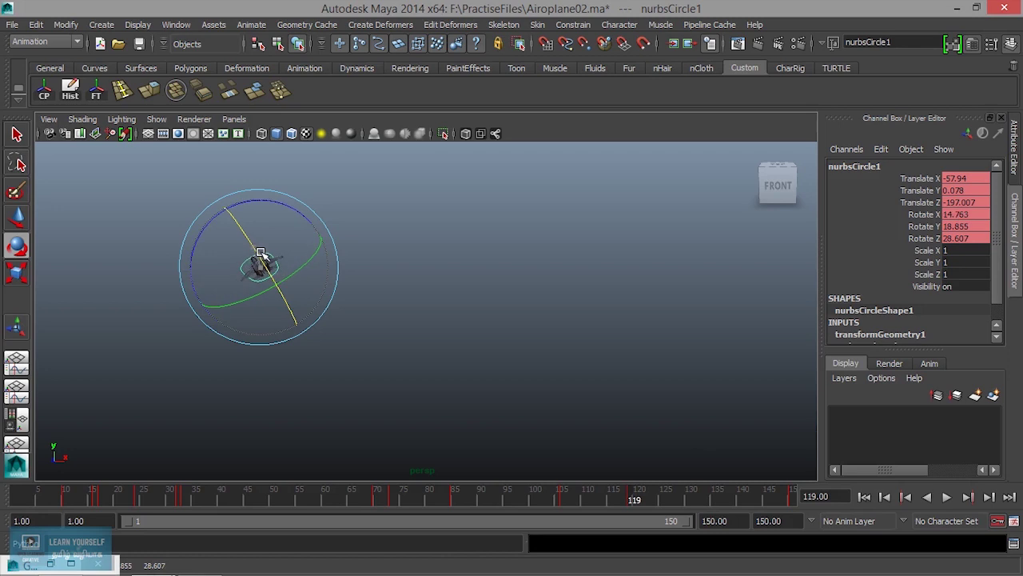
pyautogui.click(903, 495)
pyautogui.click(903, 496)
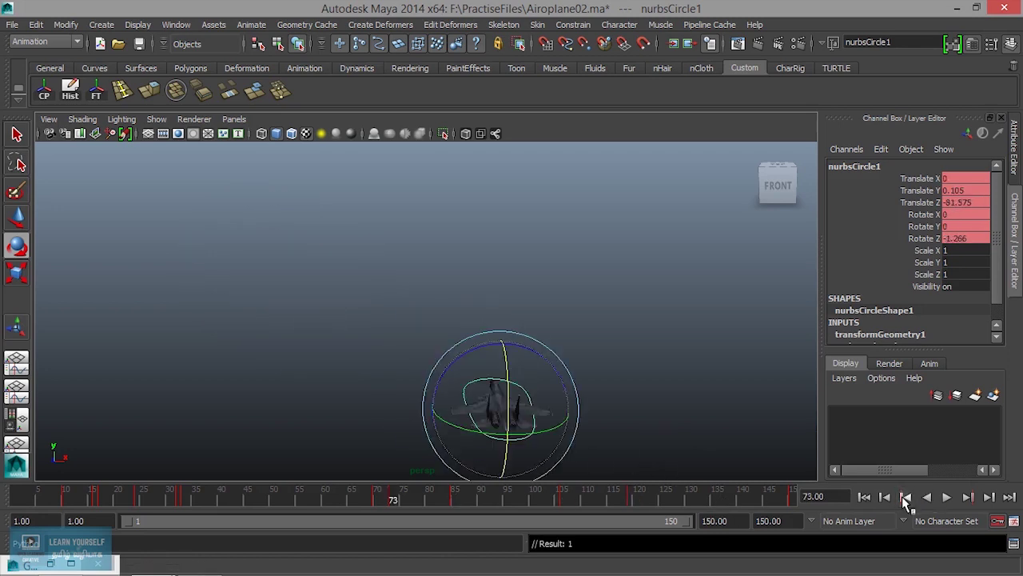
pyautogui.click(947, 497)
pyautogui.click(628, 499)
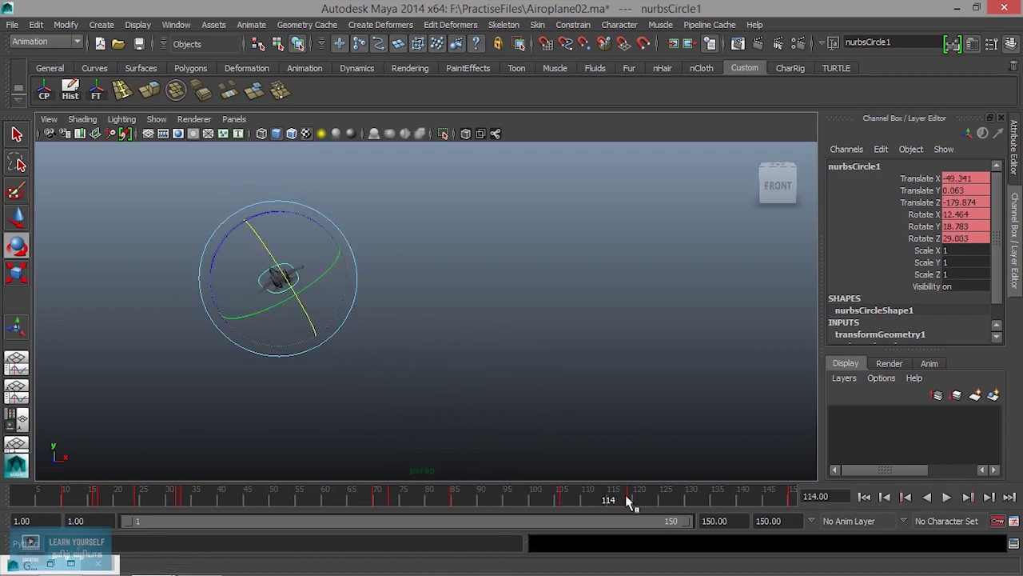
pyautogui.click(17, 496)
pyautogui.keyDown('alt'); pyautogui.moveTo(782, 396); pyautogui.dragTo(663, 374); pyautogui.keyUp('alt')
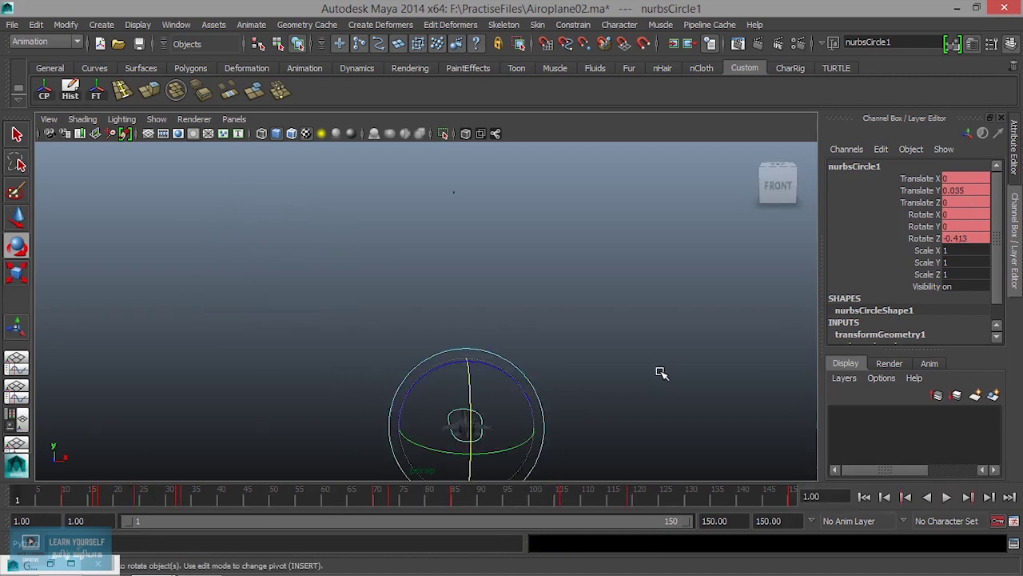
pyautogui.moveTo(603, 394)
pyautogui.keyDown('alt'); pyautogui.mouseDown()
pyautogui.moveTo(595, 368)
pyautogui.moveTo(600, 379)
pyautogui.mouseUp(); pyautogui.keyUp('alt')
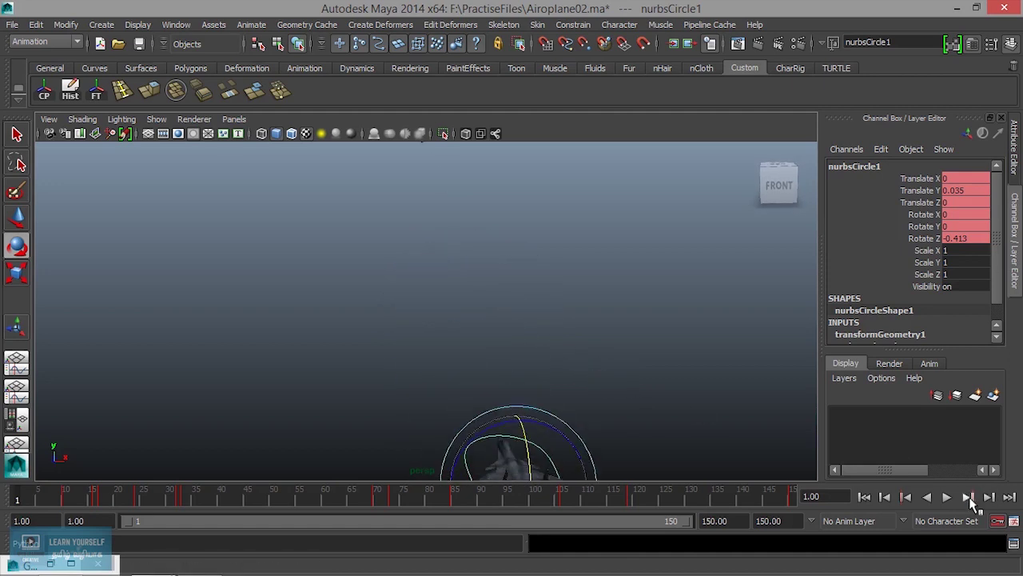
pyautogui.click(947, 498)
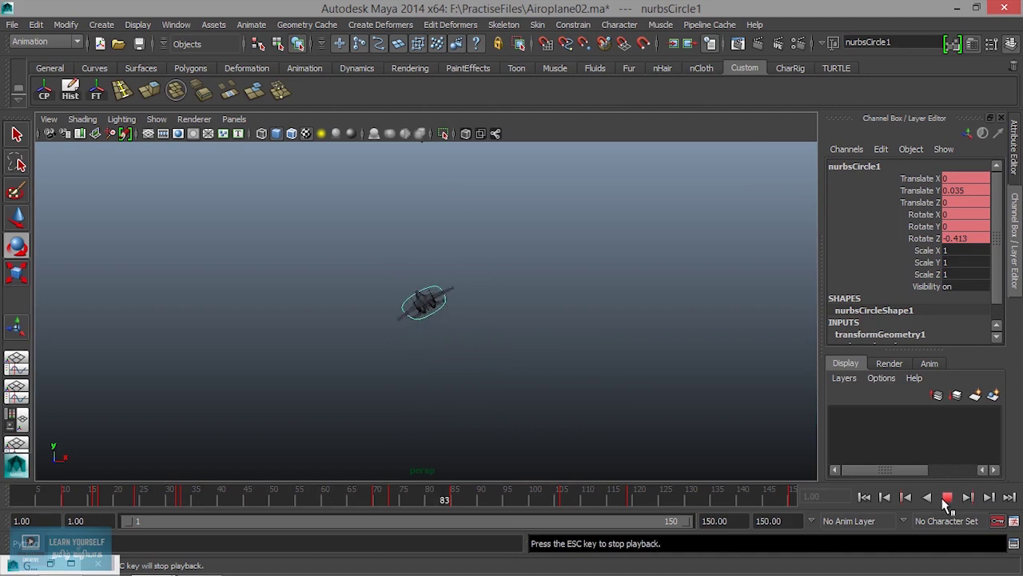
pyautogui.moveTo(612, 492)
pyautogui.mouseDown()
pyautogui.moveTo(460, 489)
pyautogui.moveTo(492, 492)
pyautogui.mouseUp()
pyautogui.click(906, 497)
pyautogui.click(905, 497)
# Try a roughly 15° Z bank at frame 73, play it back, then undo it
pyautogui.moveTo(430, 249); pyautogui.dragTo(412, 256)
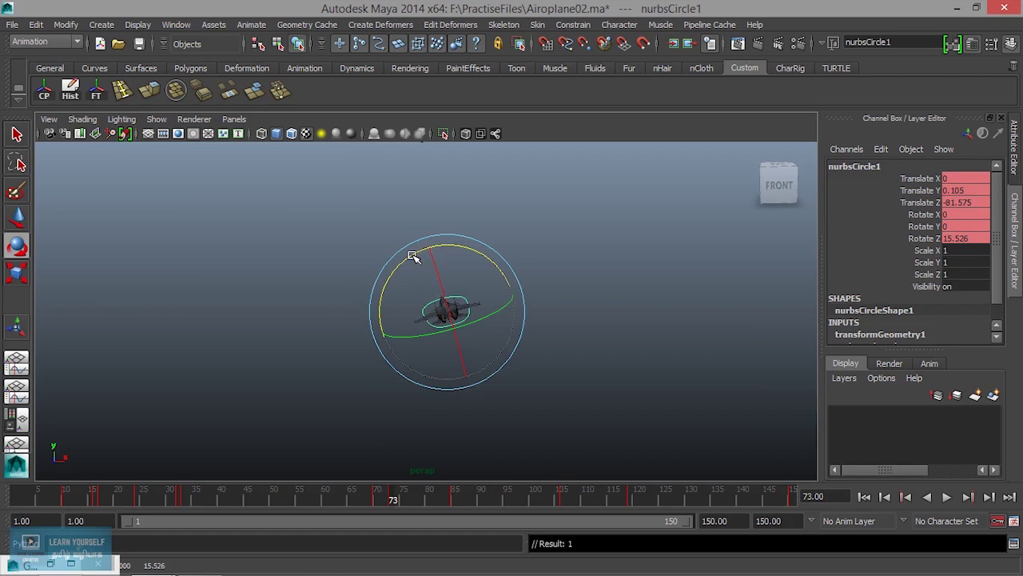
pyautogui.click(864, 497)
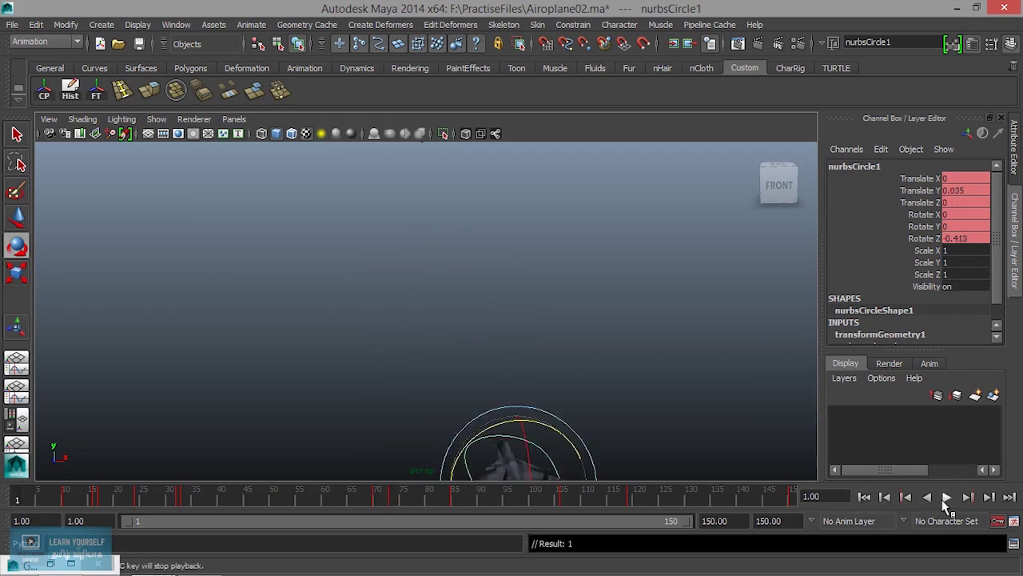
pyautogui.click(946, 497)
pyautogui.click(948, 496)
pyautogui.moveTo(518, 504); pyautogui.dragTo(410, 499)
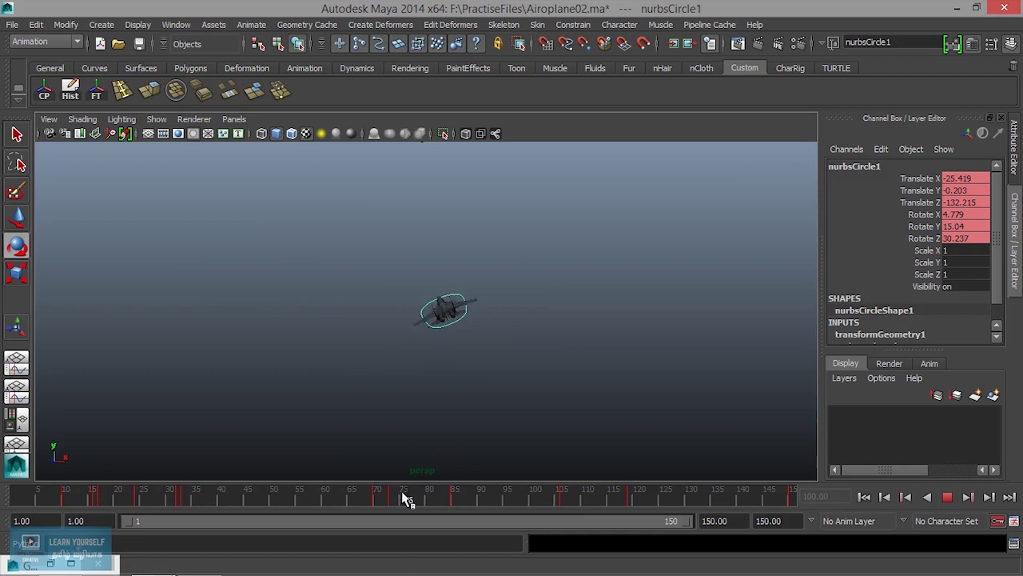
pyautogui.hotkey('ctrl', 'z')
pyautogui.hotkey('ctrl', 'z')
pyautogui.hotkey('ctrl', 'z')
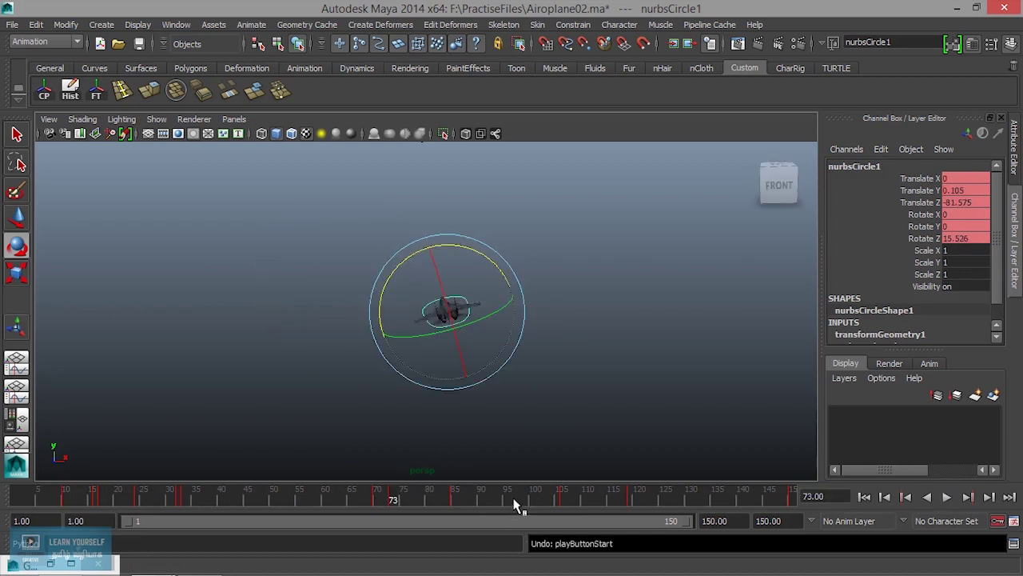
pyautogui.hotkey('ctrl', 'z')
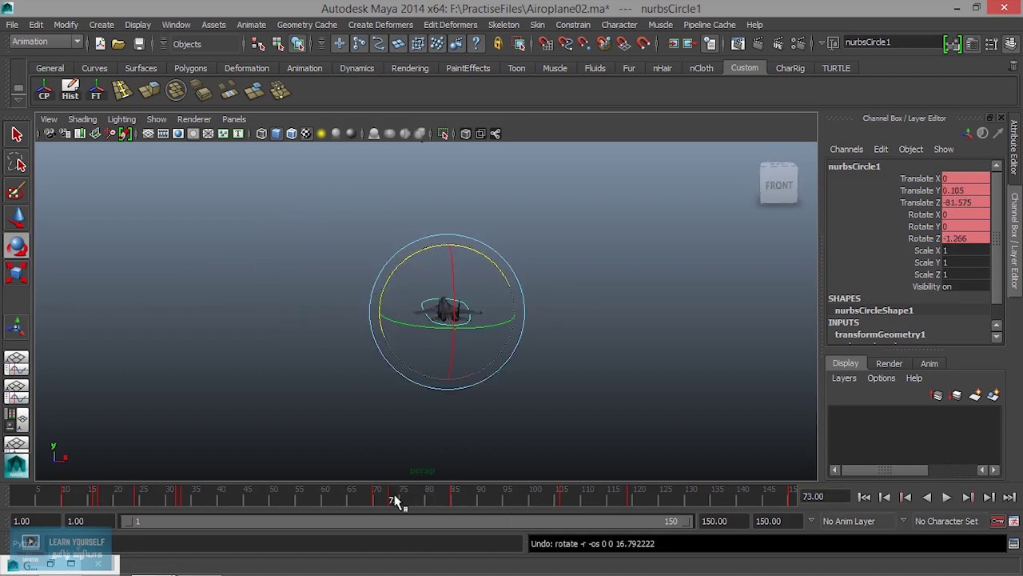
# At frame 76, bank nurbsCircle1 to Rotate Z 16.036 and play back to review
pyautogui.hotkey('alt', 'v')
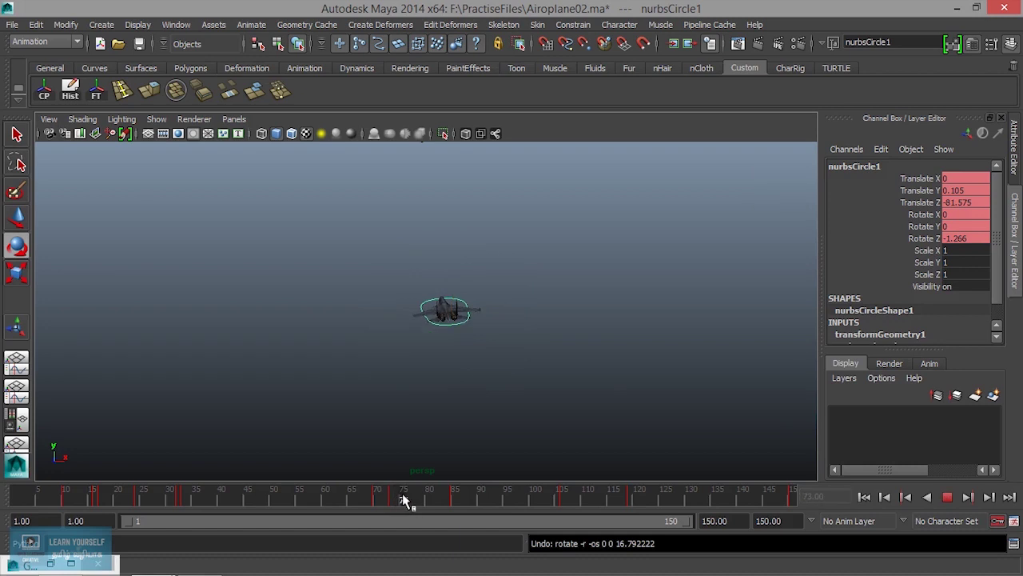
pyautogui.hotkey('alt', 'v')
pyautogui.moveTo(458, 249); pyautogui.dragTo(462, 253)
pyautogui.hotkey('shift', 'e')
pyautogui.hotkey('alt', 'v')
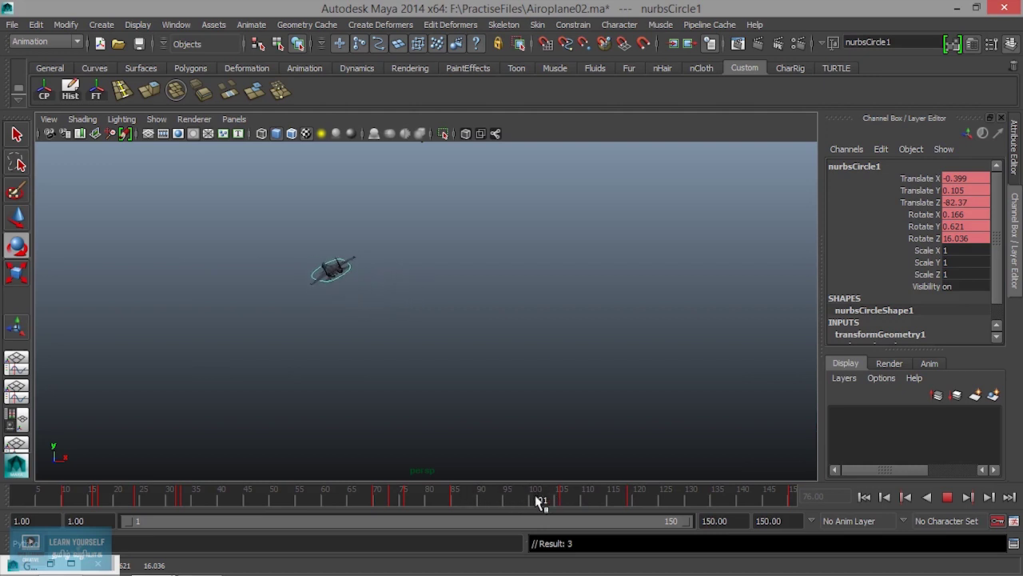
# At the frame-106 key, tilt nurbsCircle1 to Rotate X 13.407, then replay to frame 119
pyautogui.press('Escape')
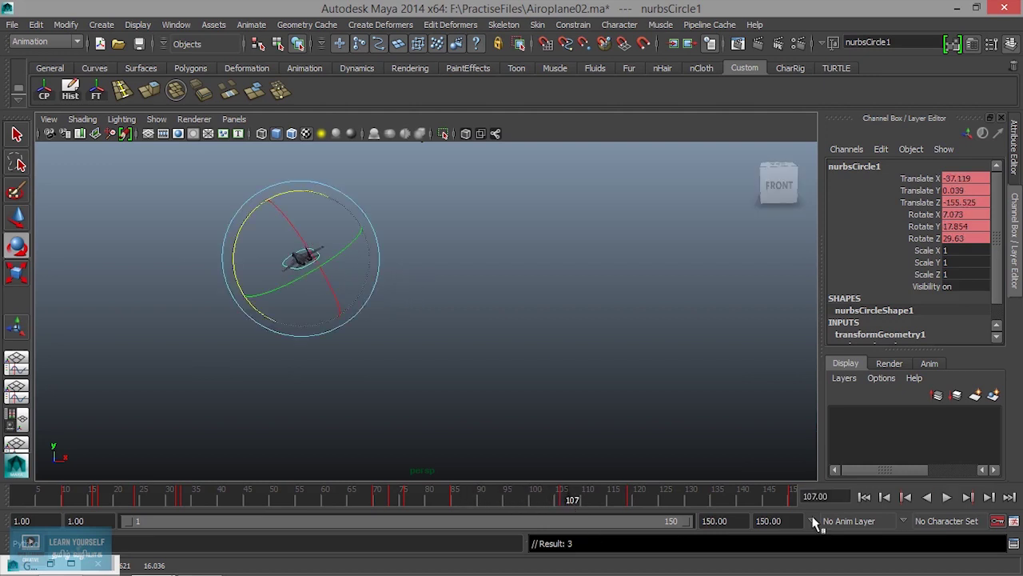
pyautogui.click(905, 497)
pyautogui.moveTo(304, 236); pyautogui.dragTo(358, 352)
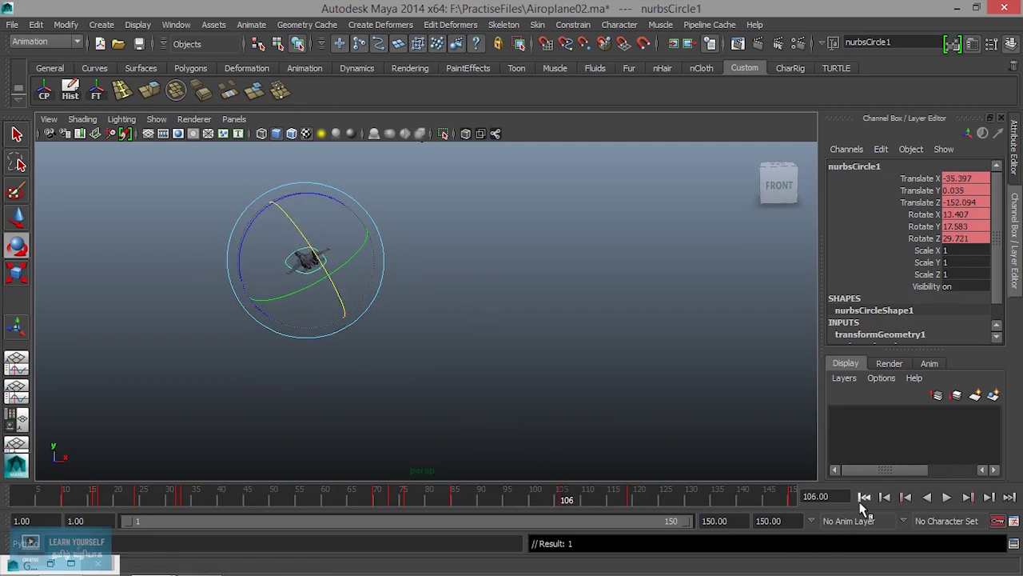
pyautogui.click(864, 496)
pyautogui.click(946, 496)
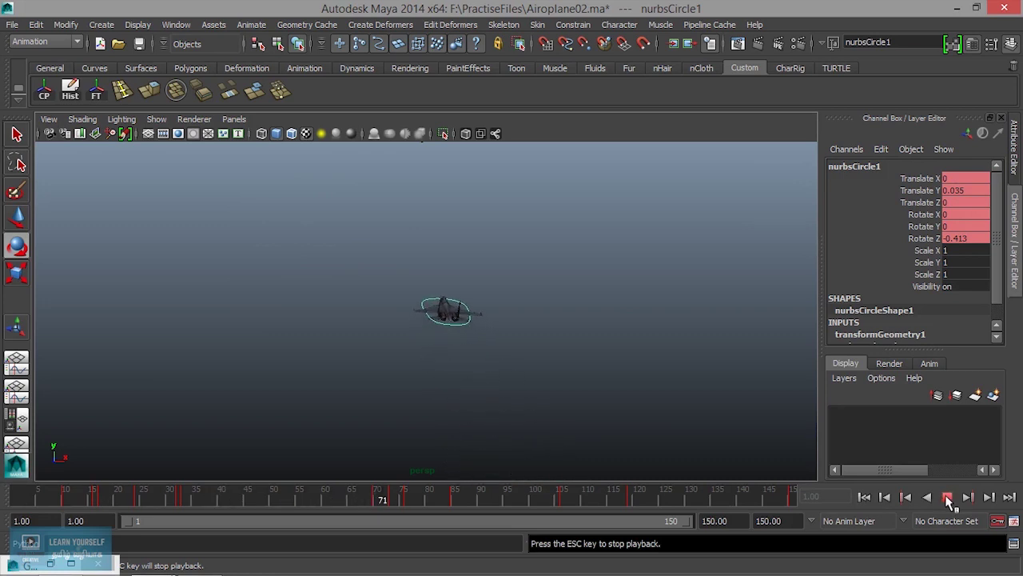
pyautogui.click(947, 496)
pyautogui.moveTo(380, 319)
pyautogui.keyDown('alt'); pyautogui.mouseDown()
pyautogui.moveTo(273, 323)
pyautogui.moveTo(388, 359)
pyautogui.moveTo(290, 361)
pyautogui.moveTo(468, 371)
pyautogui.moveTo(493, 330)
pyautogui.mouseUp(); pyautogui.keyUp('alt')
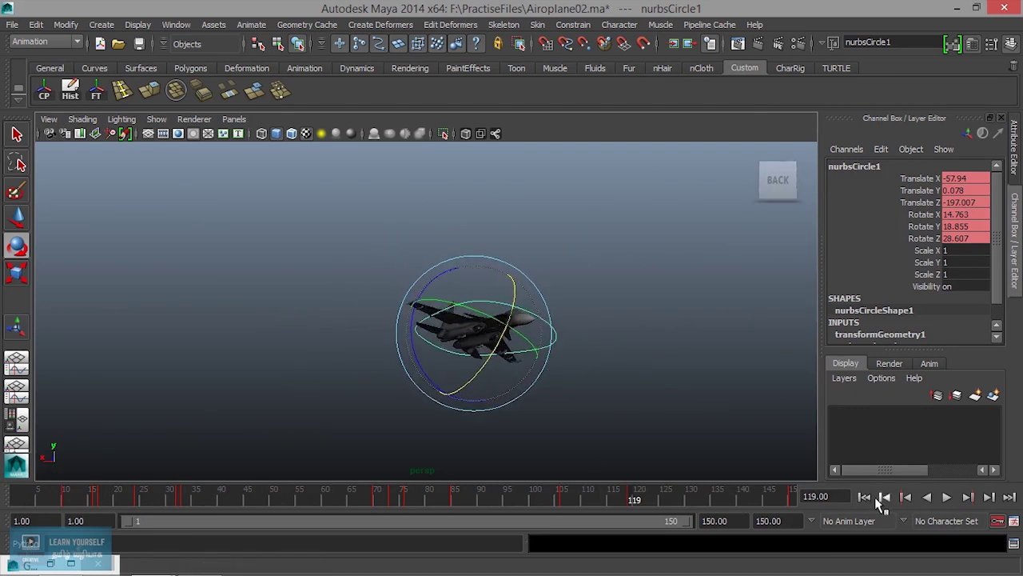
# Play the jet's flight animation from frame 1 twice, stopping partway through
pyautogui.click(864, 496)
pyautogui.click(939, 496)
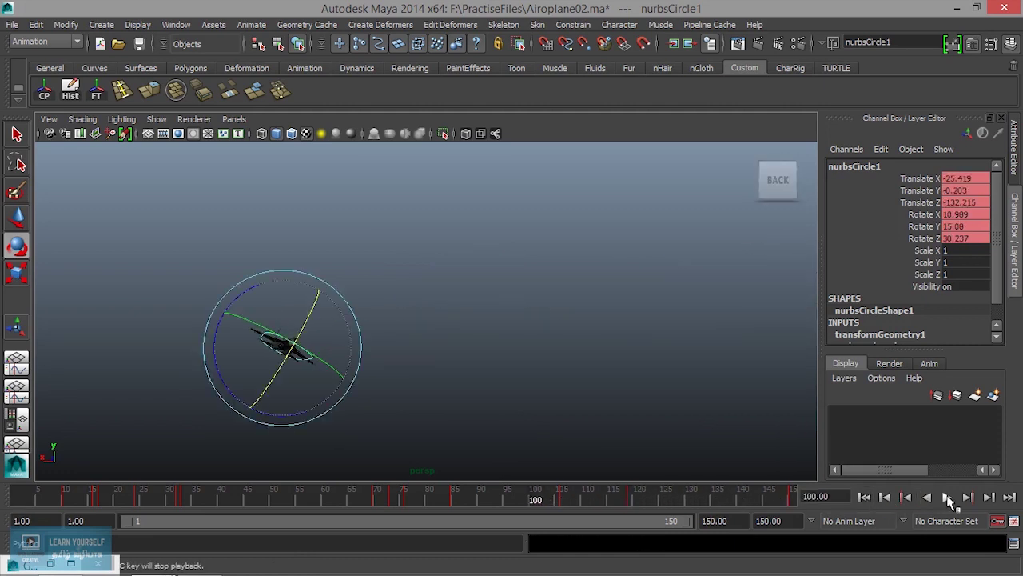
pyautogui.click(864, 496)
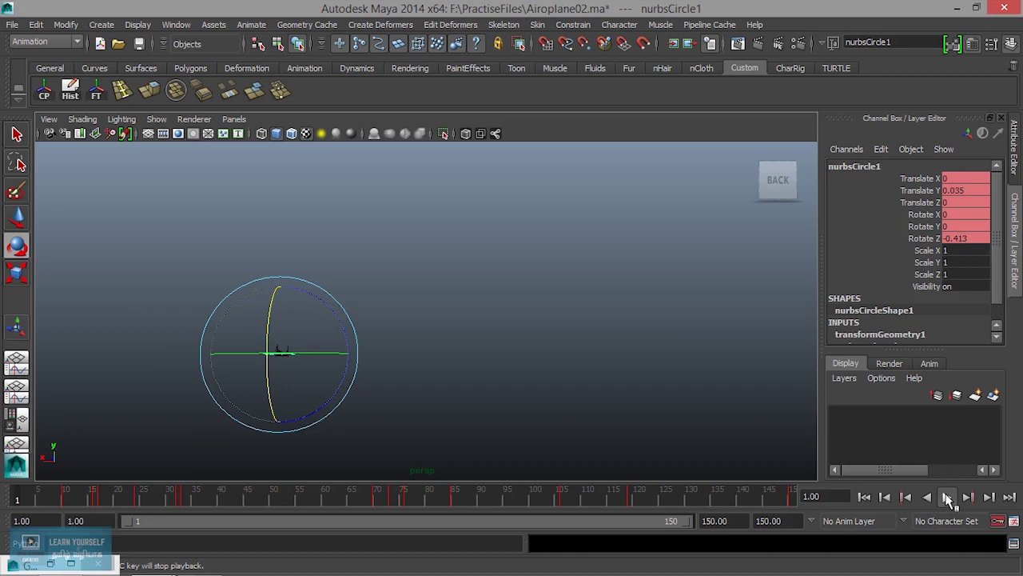
pyautogui.click(947, 497)
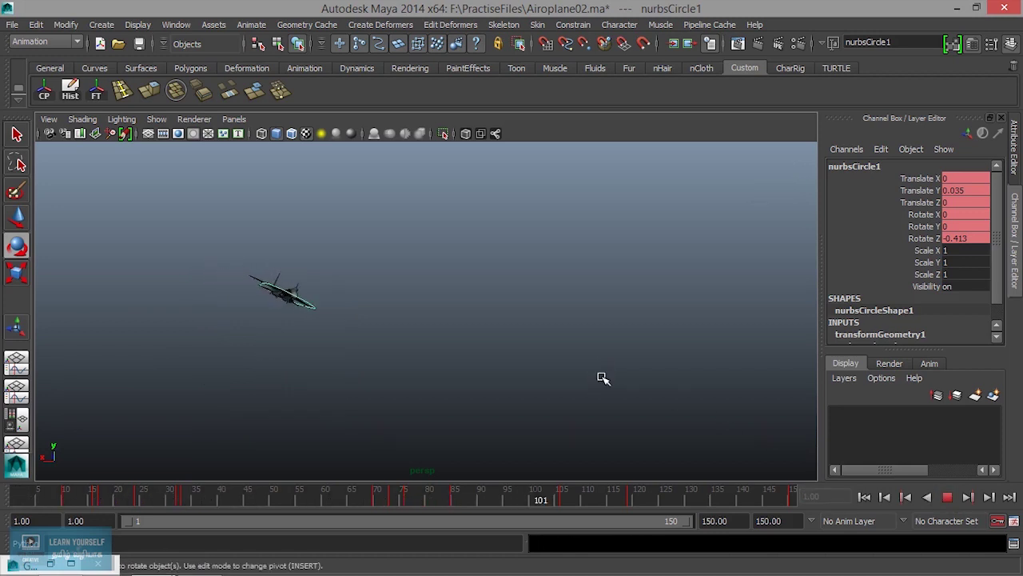
pyautogui.press('Escape')
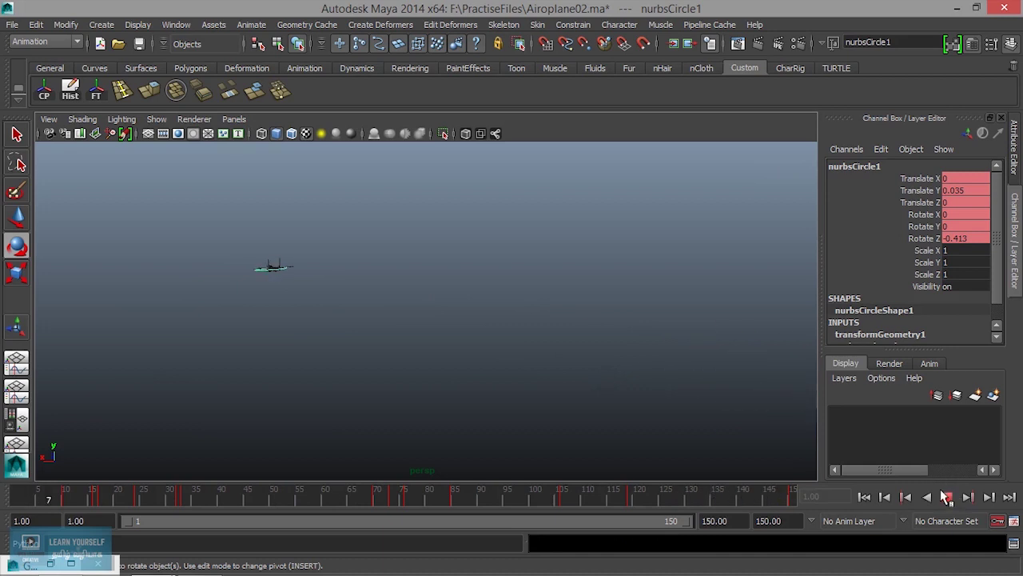
pyautogui.keyDown('alt'); pyautogui.moveTo(522, 354); pyautogui.dragTo(529, 355, button='middle'); pyautogui.keyUp('alt')
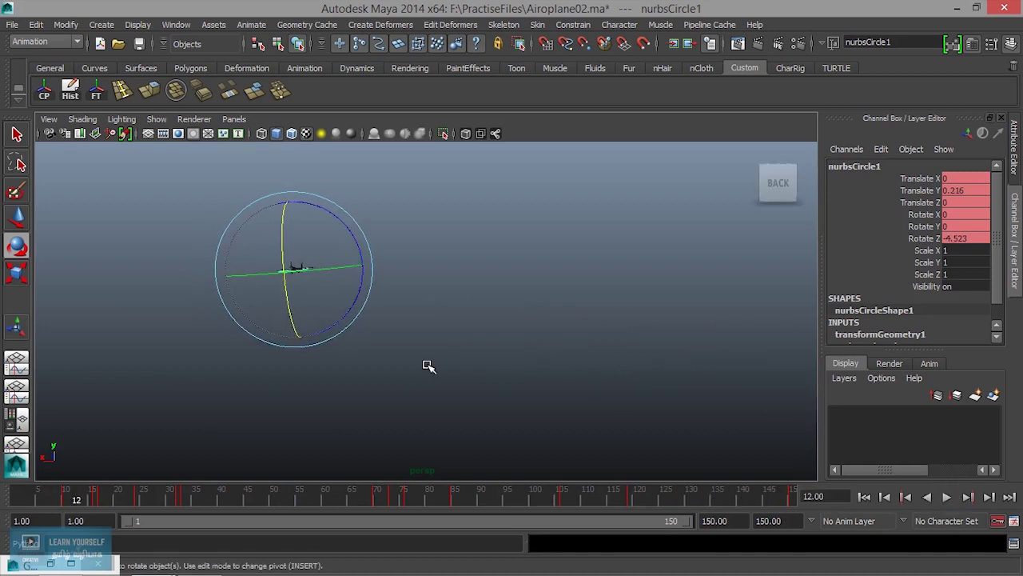
pyautogui.hotkey('alt', 'v')
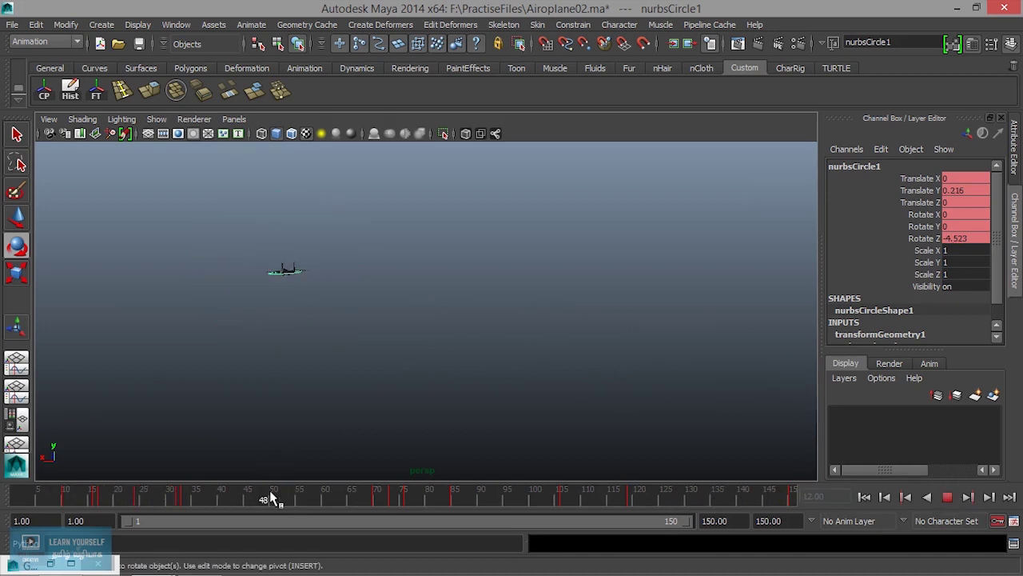
# Scrub the timeline to about frame 70, back to 57, and play through to frame 88
pyautogui.click(375, 500)
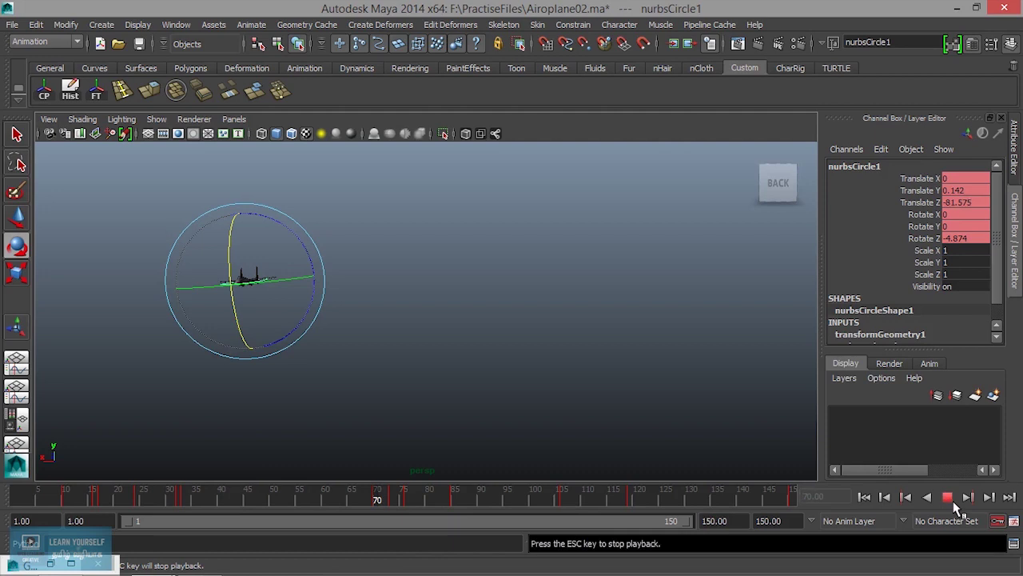
pyautogui.click(953, 500)
pyautogui.click(393, 500)
pyautogui.moveTo(393, 502); pyautogui.dragTo(310, 502)
pyautogui.click(946, 497)
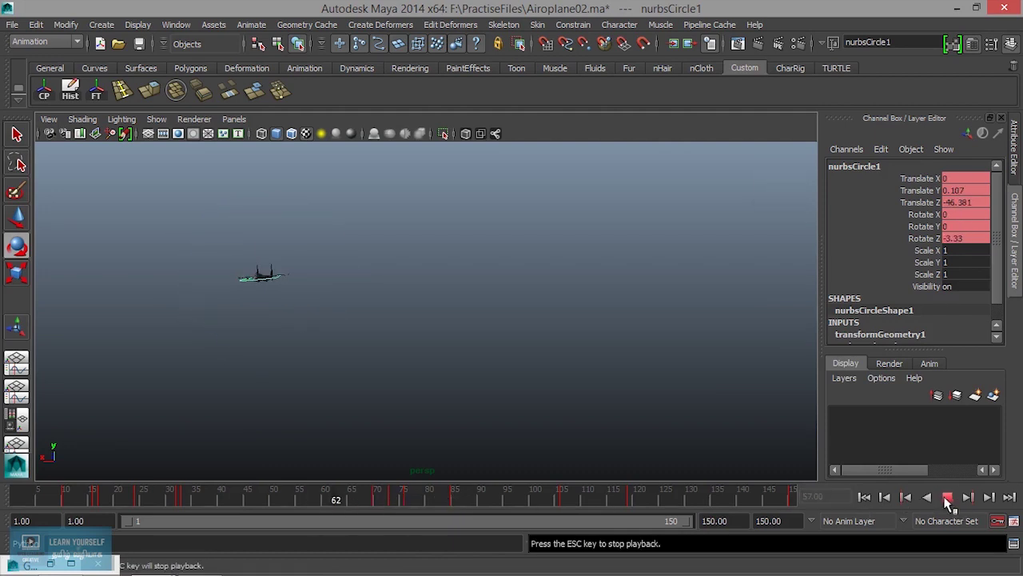
pyautogui.click(946, 497)
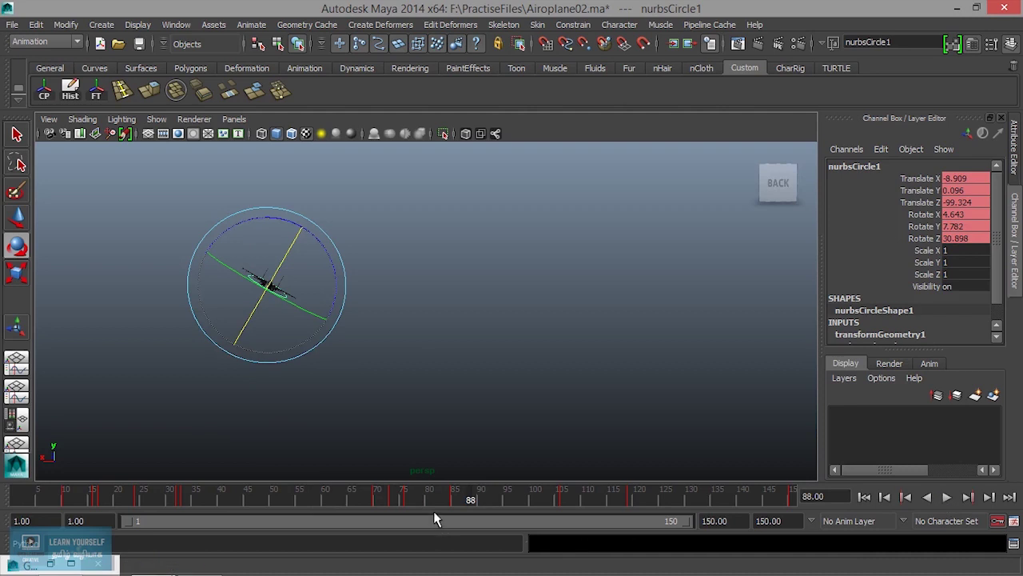
# Replay from frame 1 to 100, stop at frame 73, and frame the jet from below
pyautogui.click(867, 497)
pyautogui.click(943, 497)
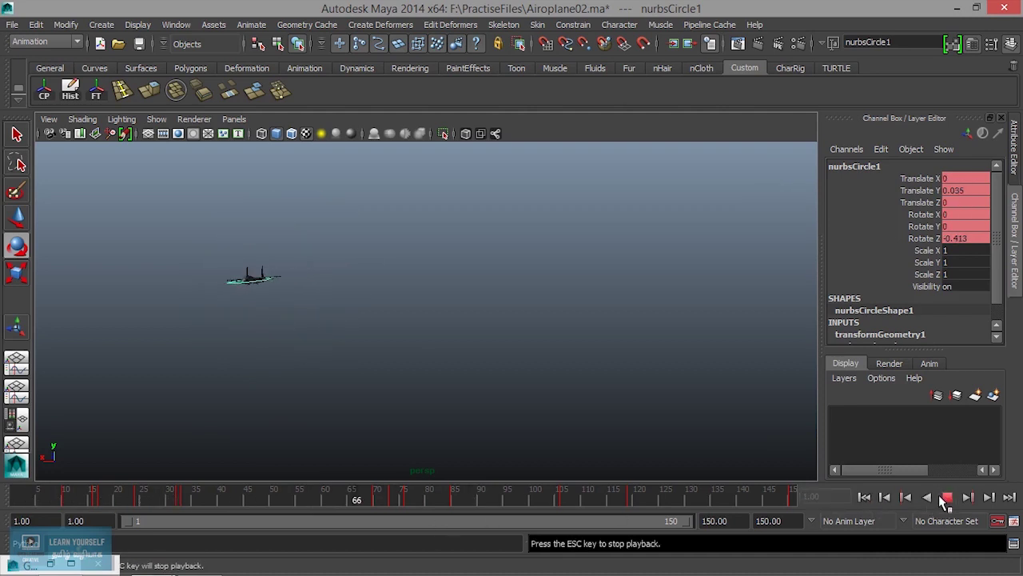
pyautogui.click(944, 497)
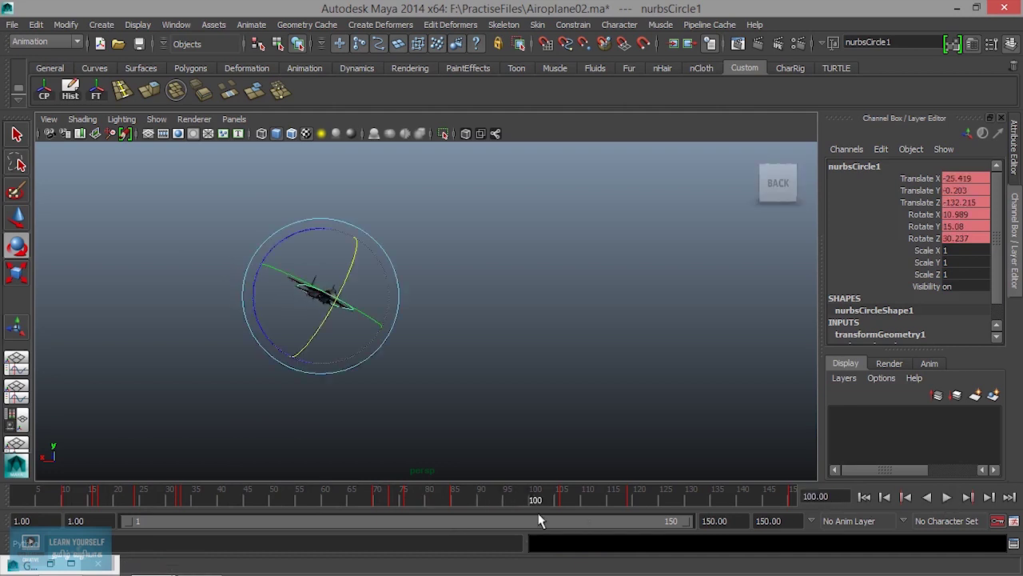
pyautogui.click(394, 502)
pyautogui.hotkey('alt', 'v')
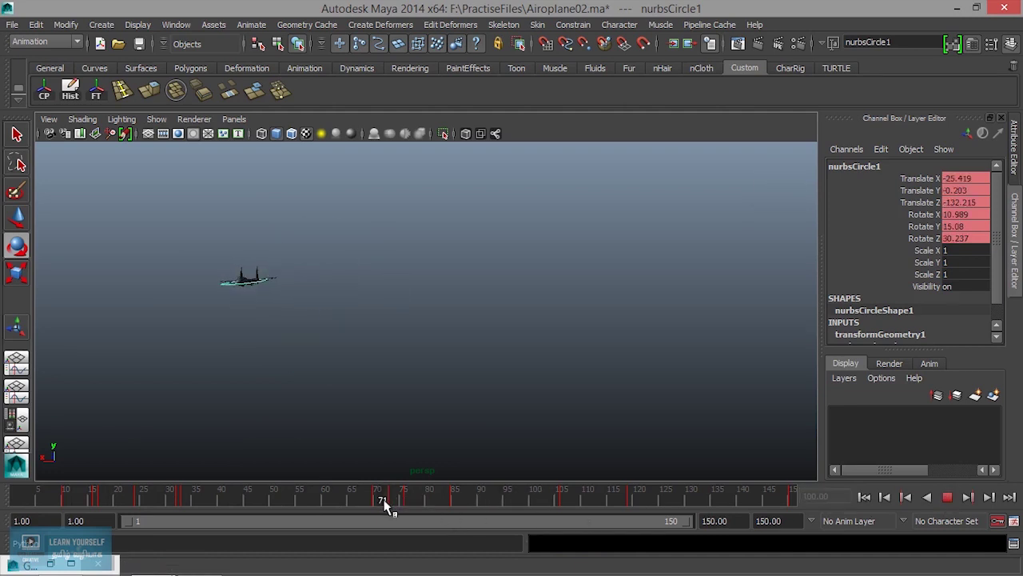
pyautogui.click(389, 500)
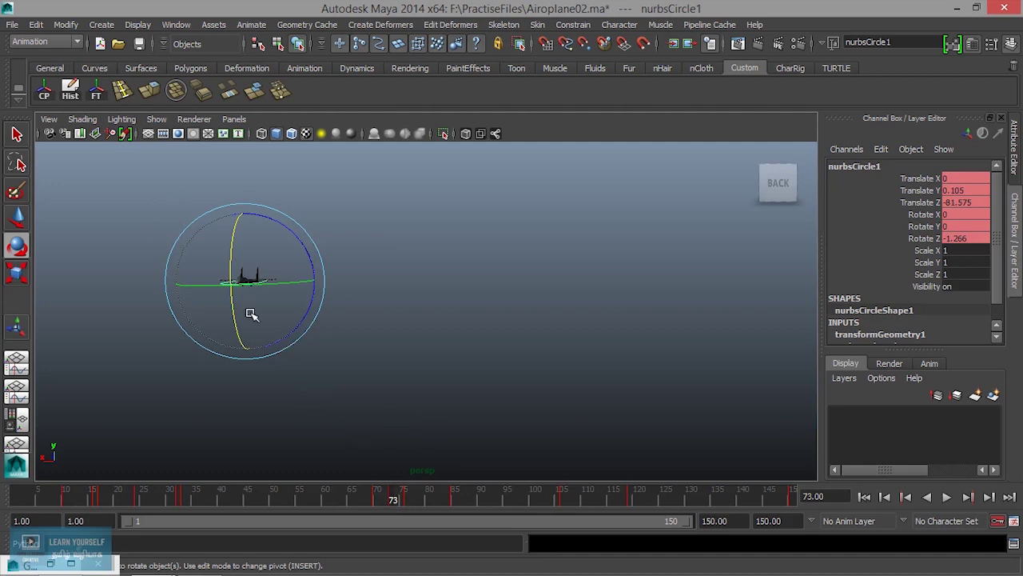
pyautogui.press('f')
pyautogui.keyDown('alt'); pyautogui.moveTo(287, 336); pyautogui.dragTo(382, 315); pyautogui.keyUp('alt')
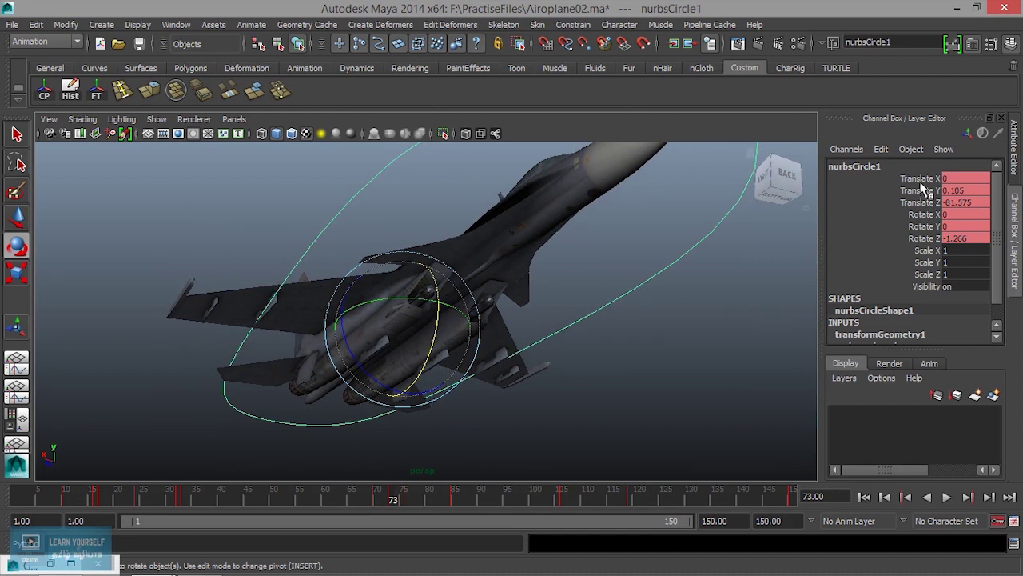
# Highlight the translate and rotate channels and select missile cylinders pCylinder1 and pCylinder2
pyautogui.moveTo(921, 181); pyautogui.dragTo(927, 237)
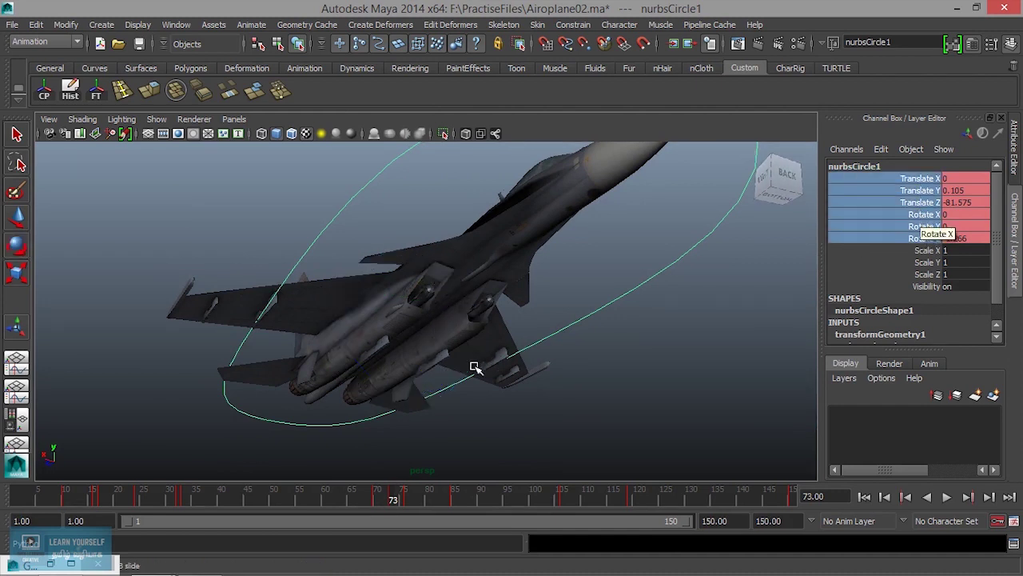
pyautogui.click(485, 316)
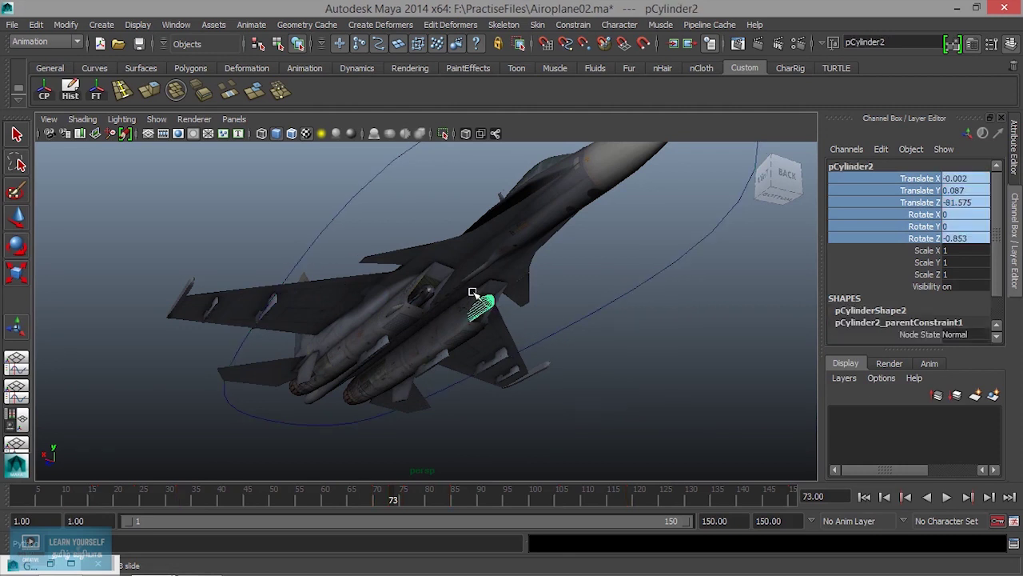
pyautogui.click(629, 365)
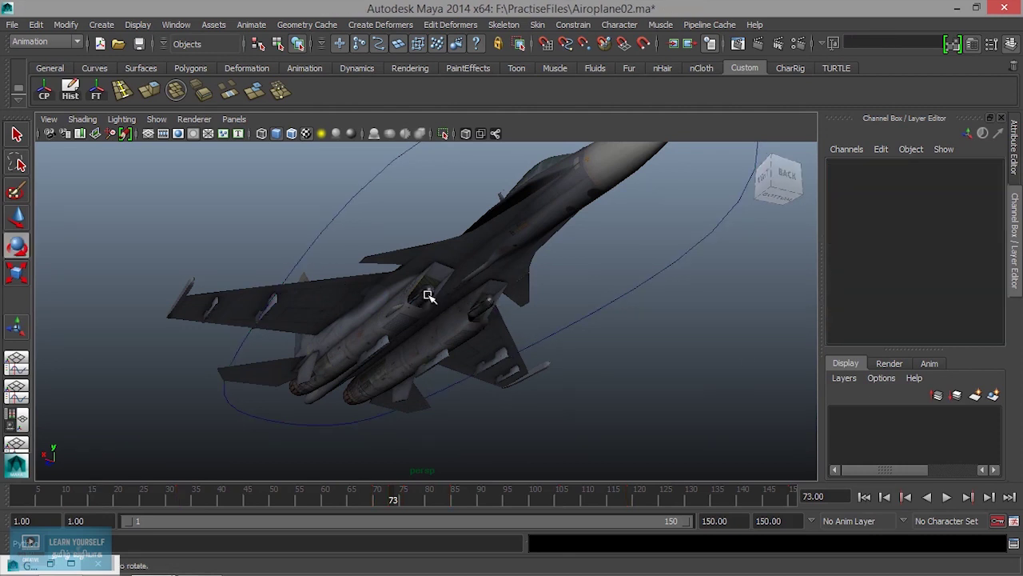
pyautogui.click(429, 295)
pyautogui.press('q')
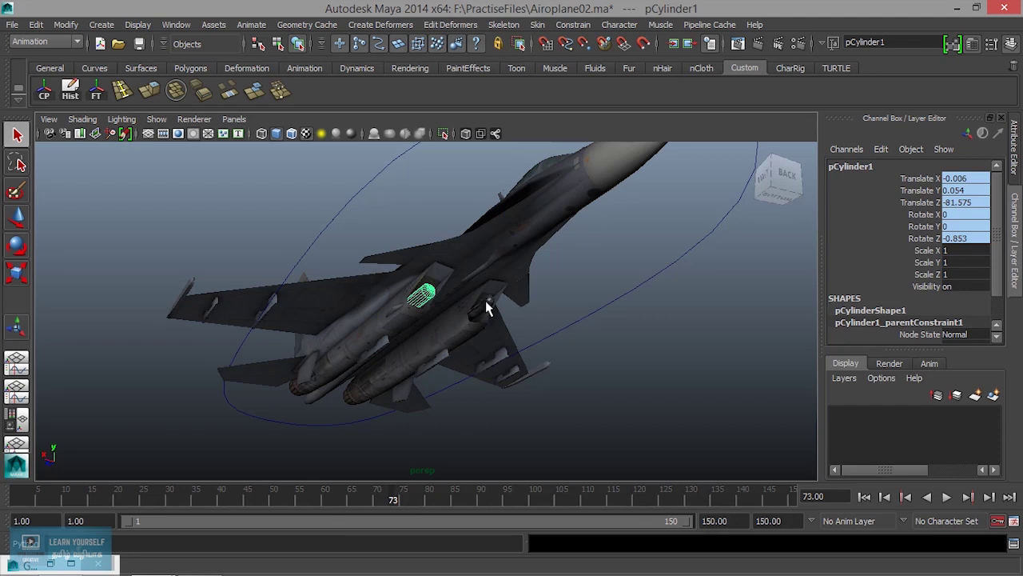
pyautogui.keyDown('shift'); pyautogui.click(487, 308); pyautogui.keyUp('shift')
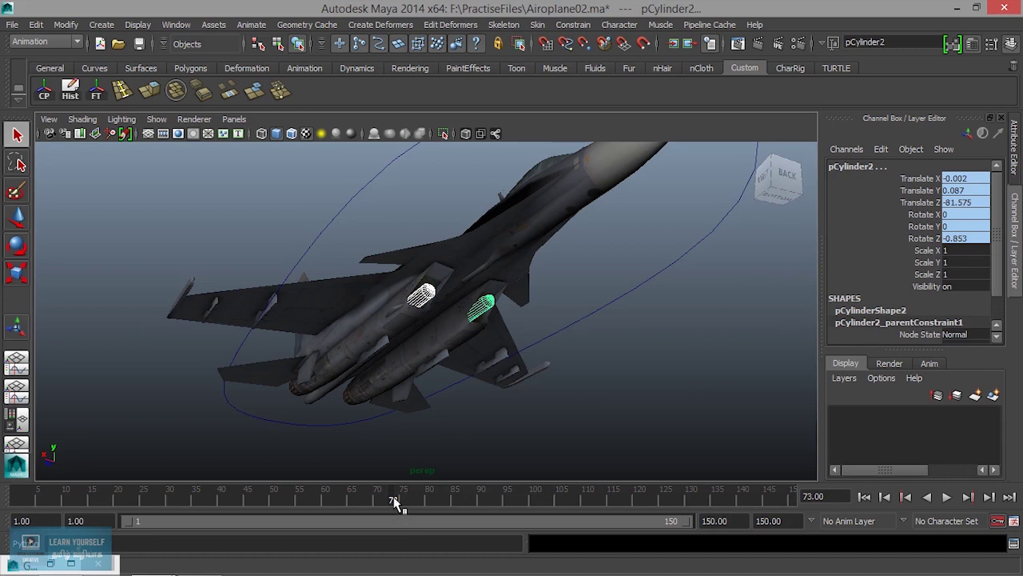
# Check the control circle one frame either side of 73, then reselect both missile cylinders
pyautogui.click(655, 276)
pyautogui.click(906, 496)
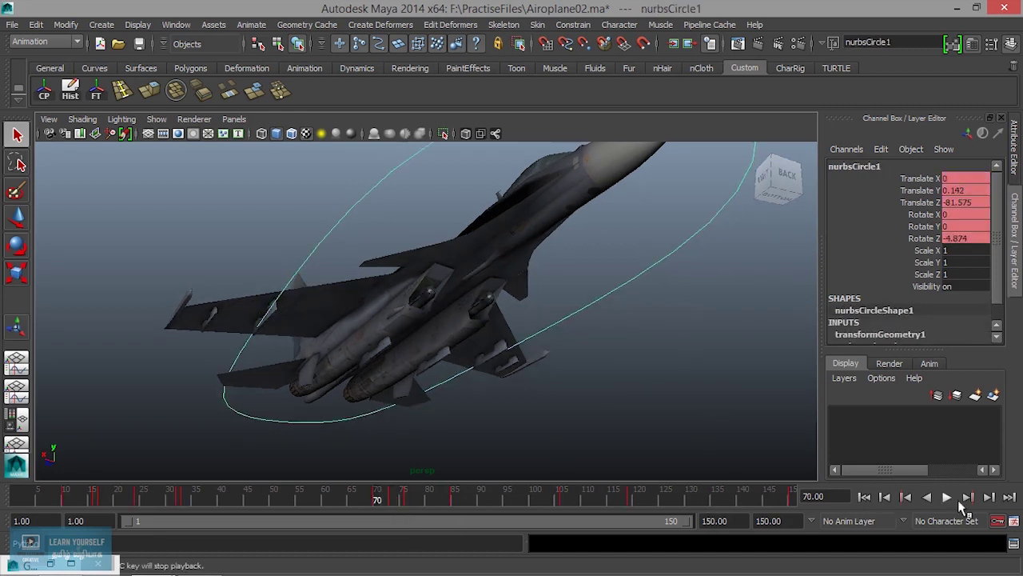
pyautogui.click(969, 498)
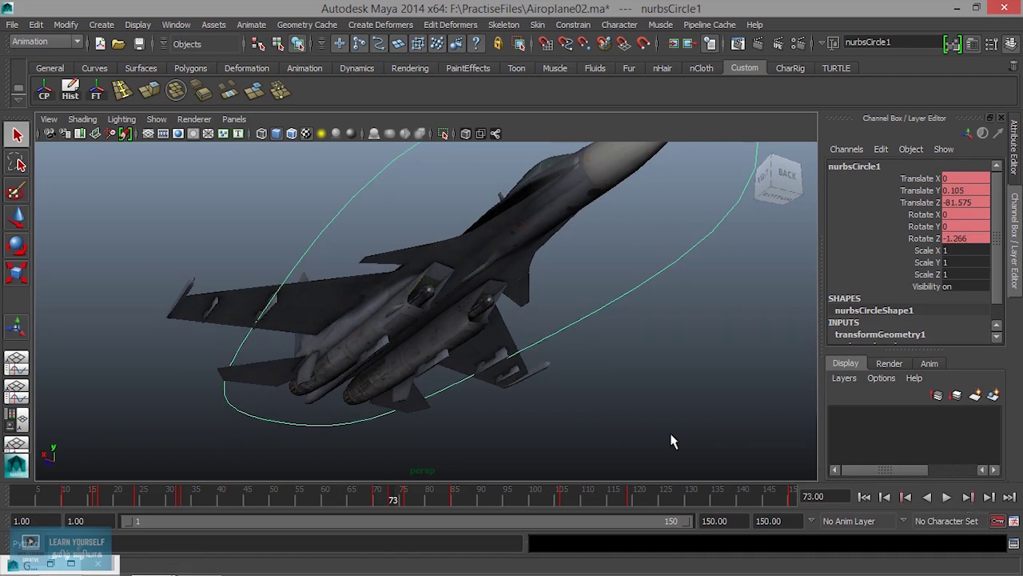
pyautogui.click(427, 296)
pyautogui.click(486, 305)
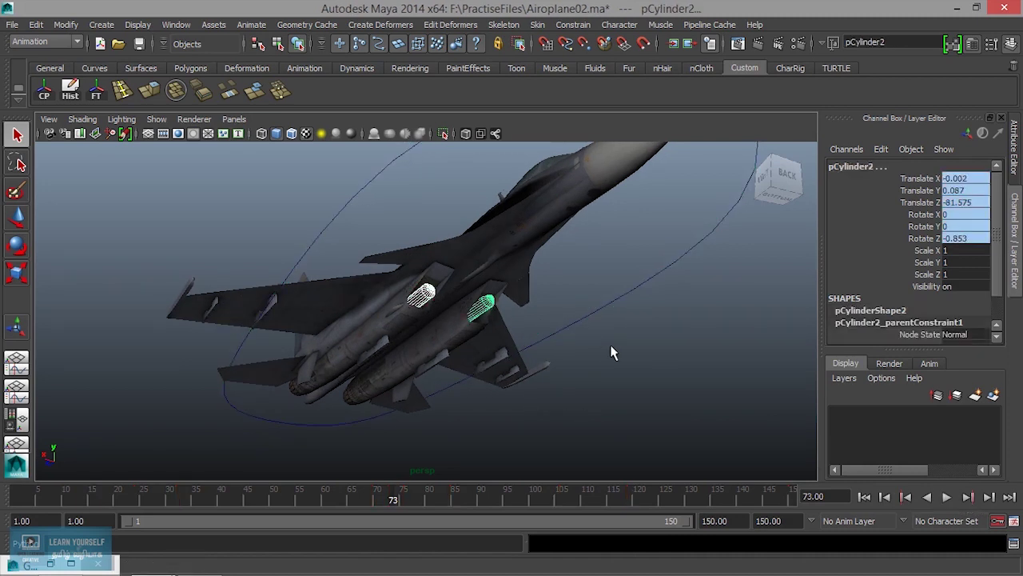
# Key both missiles at frame 73, creating Blend Parent 1 at 0, and play back to verify
pyautogui.press('s')
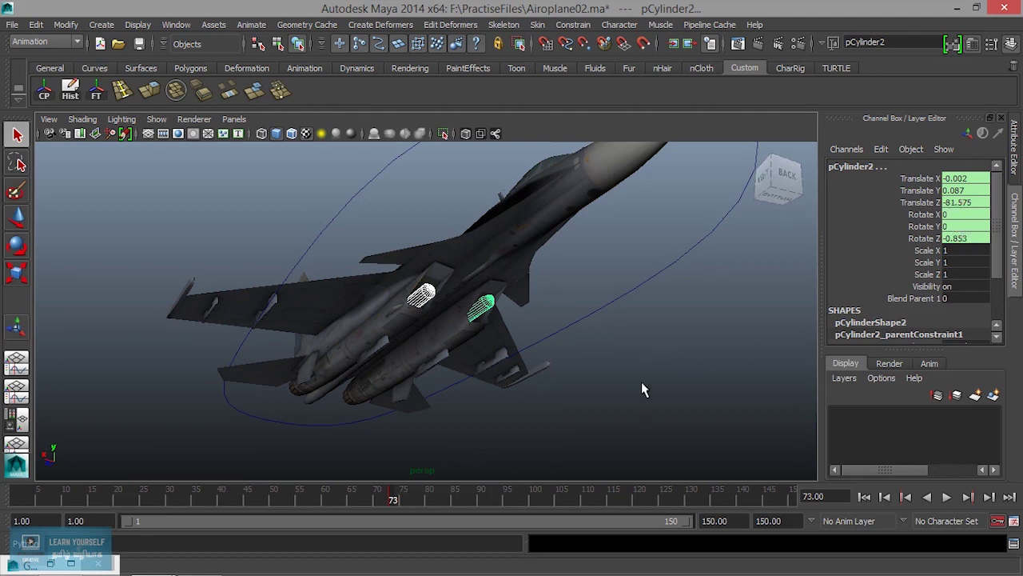
pyautogui.moveTo(394, 502)
pyautogui.mouseDown()
pyautogui.moveTo(293, 502)
pyautogui.moveTo(489, 499)
pyautogui.moveTo(389, 499)
pyautogui.moveTo(403, 497)
pyautogui.mouseUp()
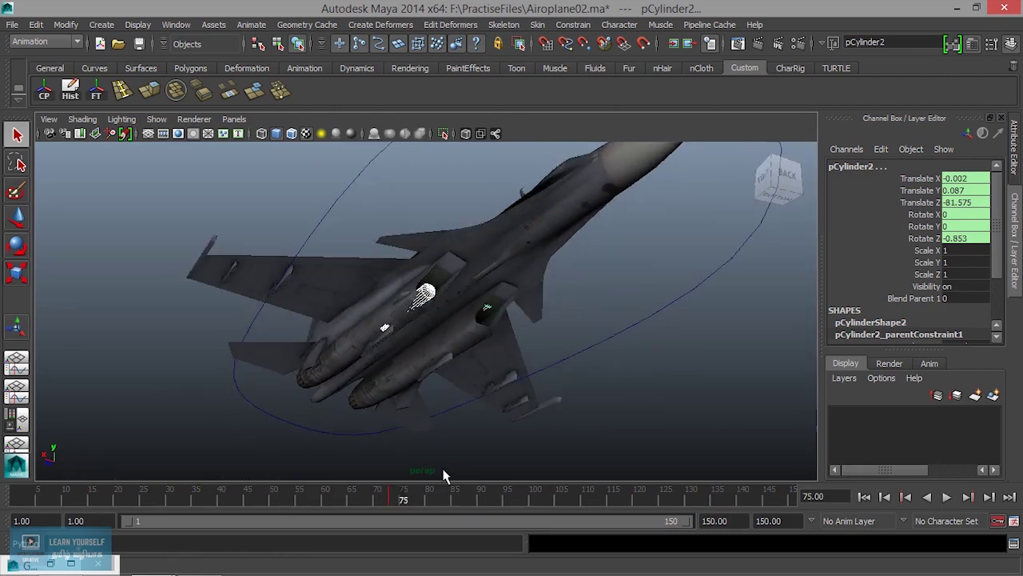
pyautogui.click(909, 496)
pyautogui.doubleClick(980, 300)
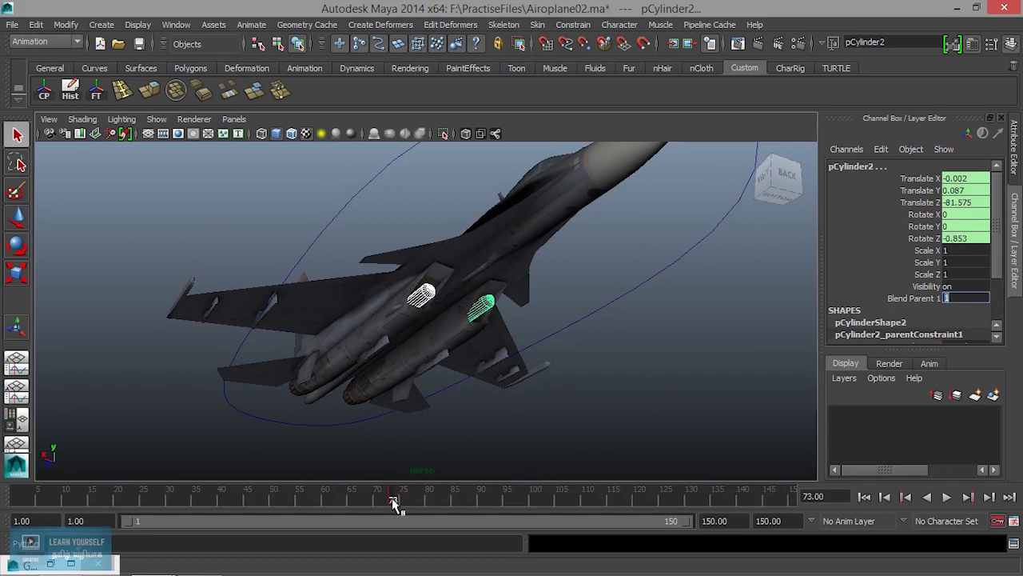
pyautogui.hotkey('alt', 'v')
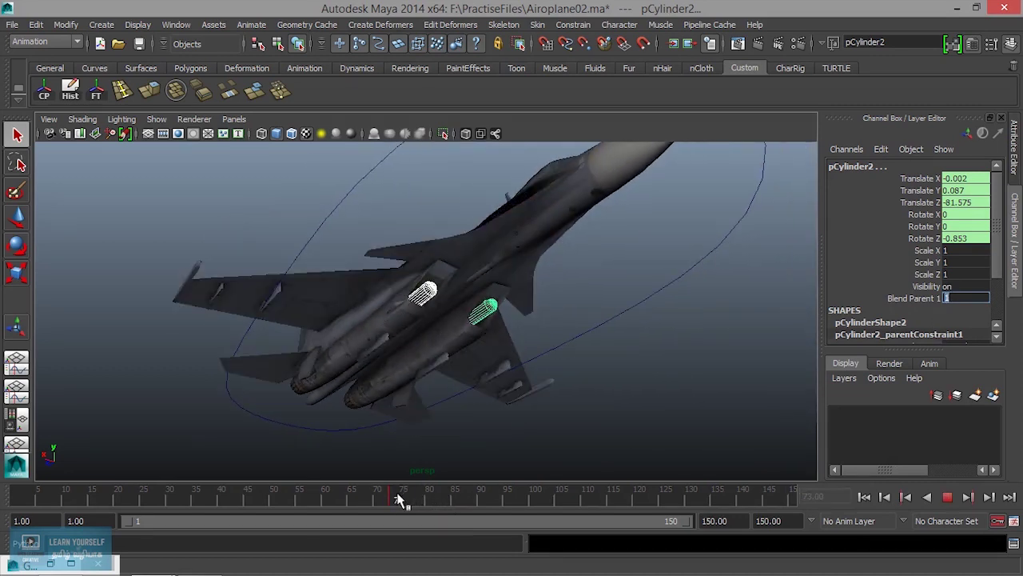
pyautogui.hotkey('alt', 'v')
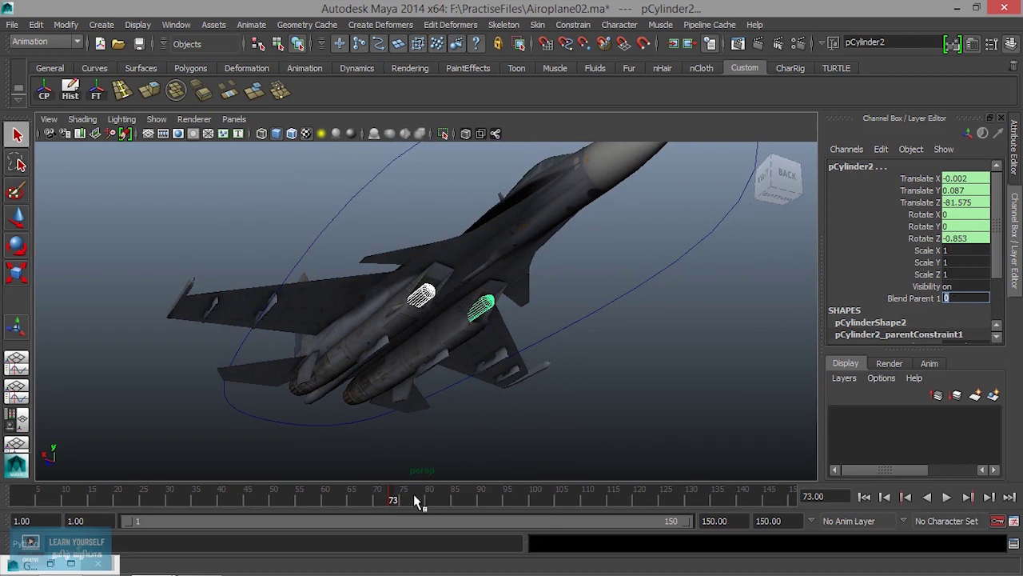
pyautogui.hotkey('alt', 'v')
# Set pCylinder2's Blend Parent 1 to 1, preview the flight, and return to frame 1
pyautogui.moveTo(392, 500); pyautogui.dragTo(238, 501)
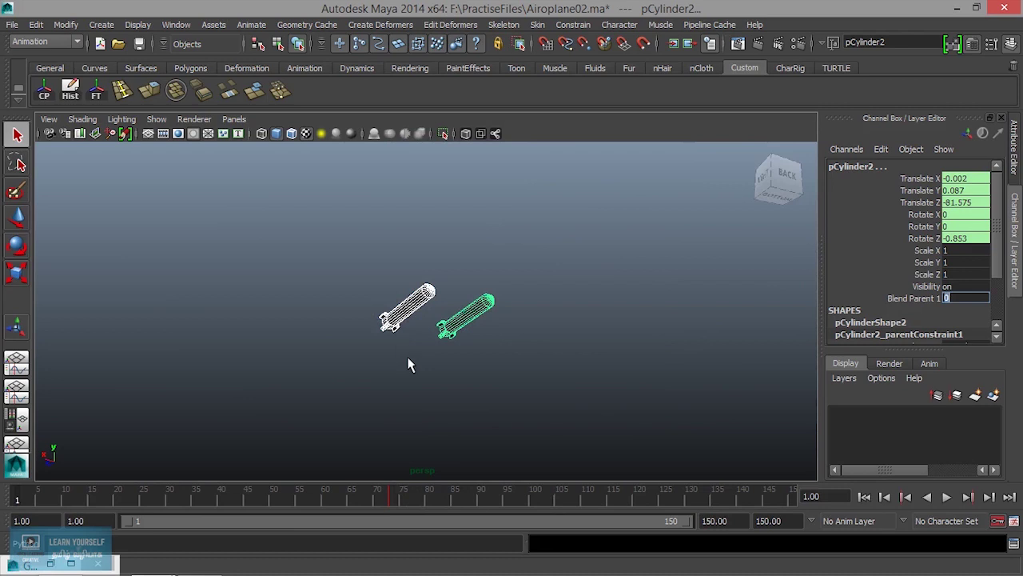
pyautogui.scroll(-2, 407, 365)
pyautogui.scroll(-3, 409, 366)
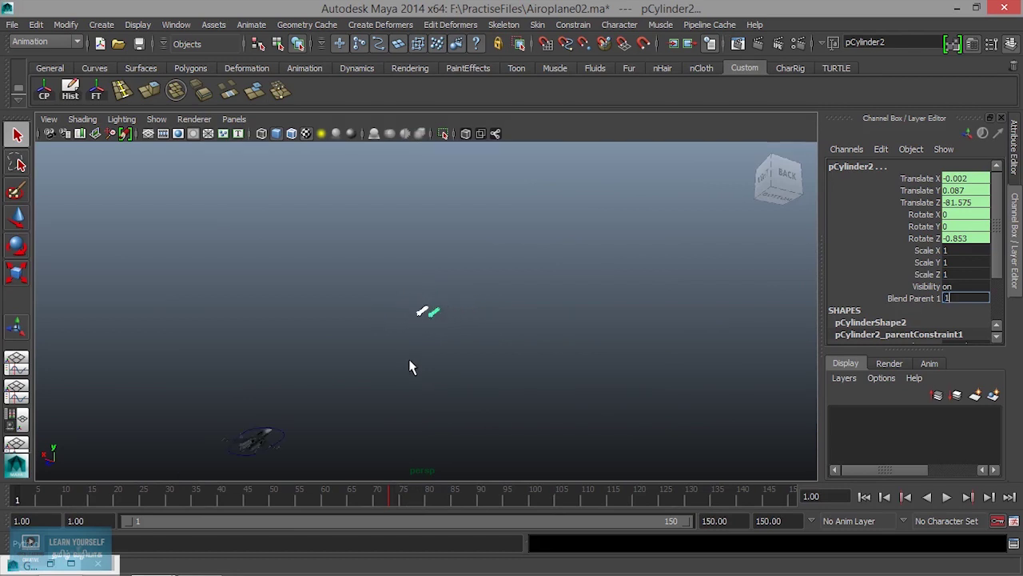
pyautogui.press('Return')
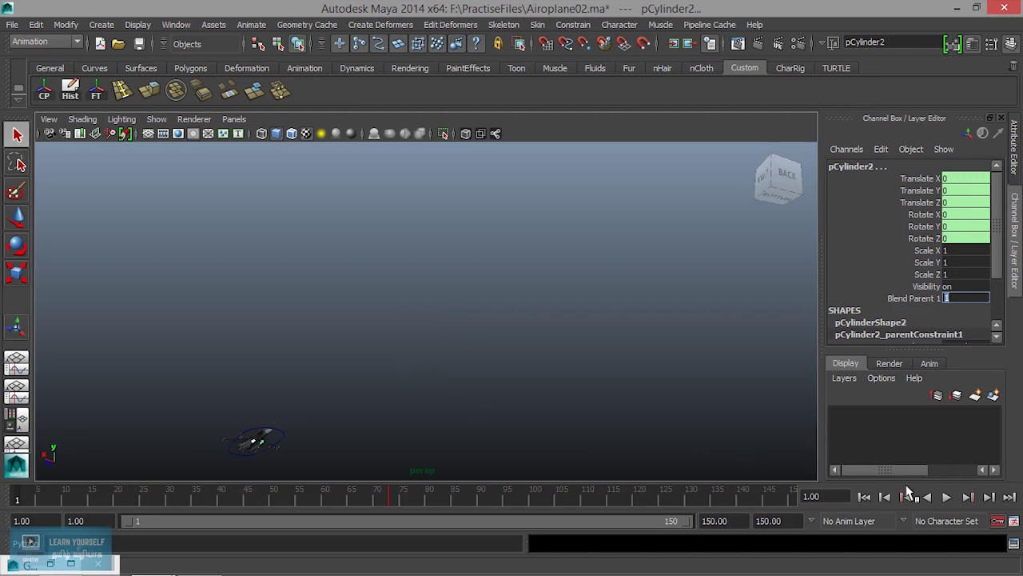
pyautogui.click(947, 496)
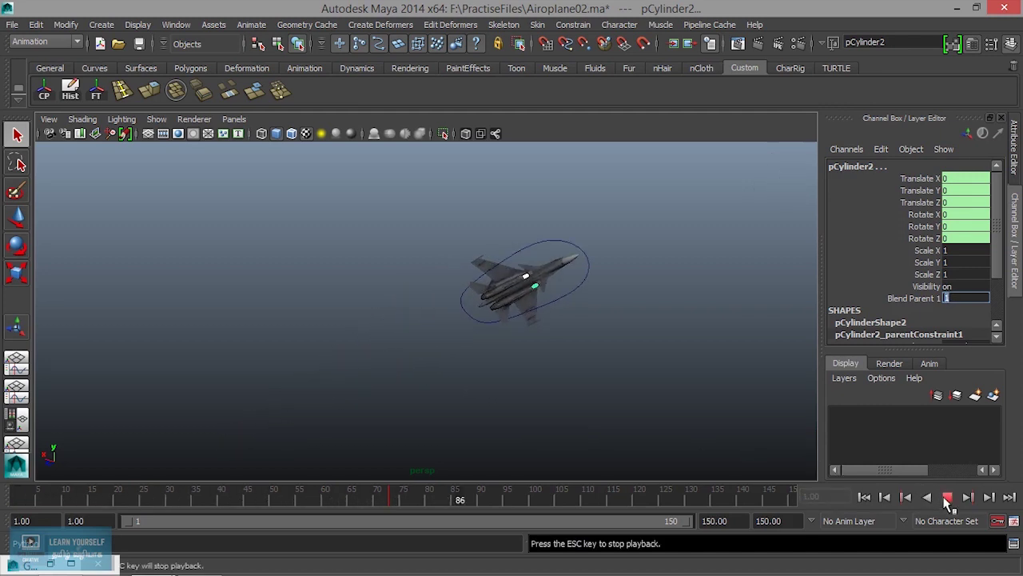
pyautogui.click(947, 497)
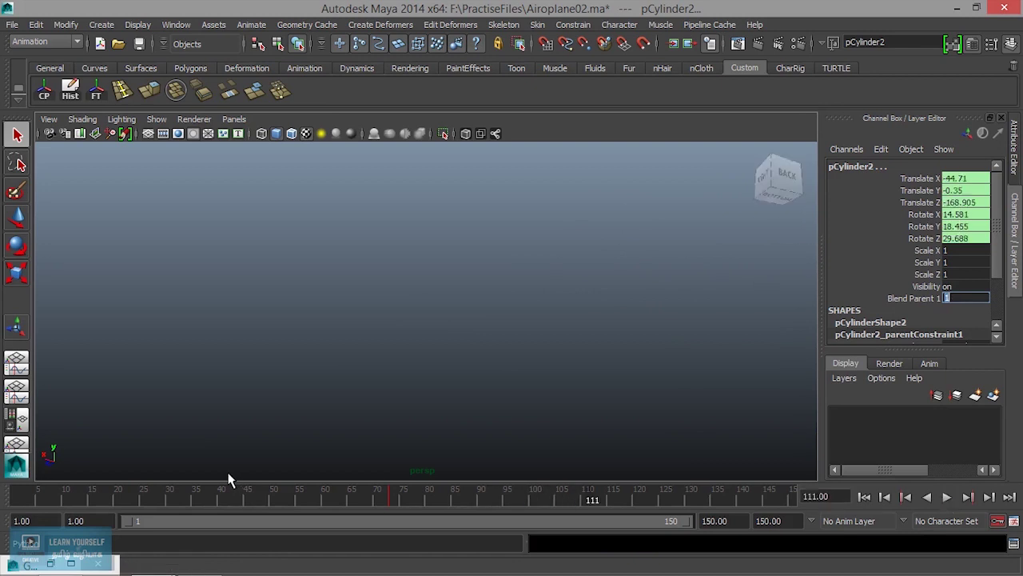
pyautogui.click(862, 497)
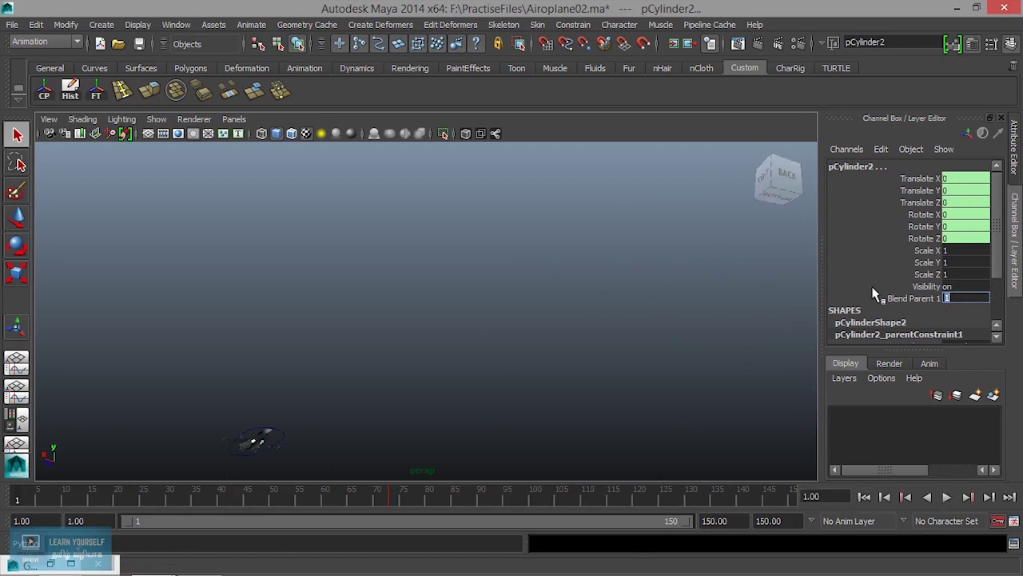
pyautogui.click(923, 300)
# Key Blend Parent 1 at 1 on frame 1 and on frame 72
pyautogui.rightClick(923, 300)
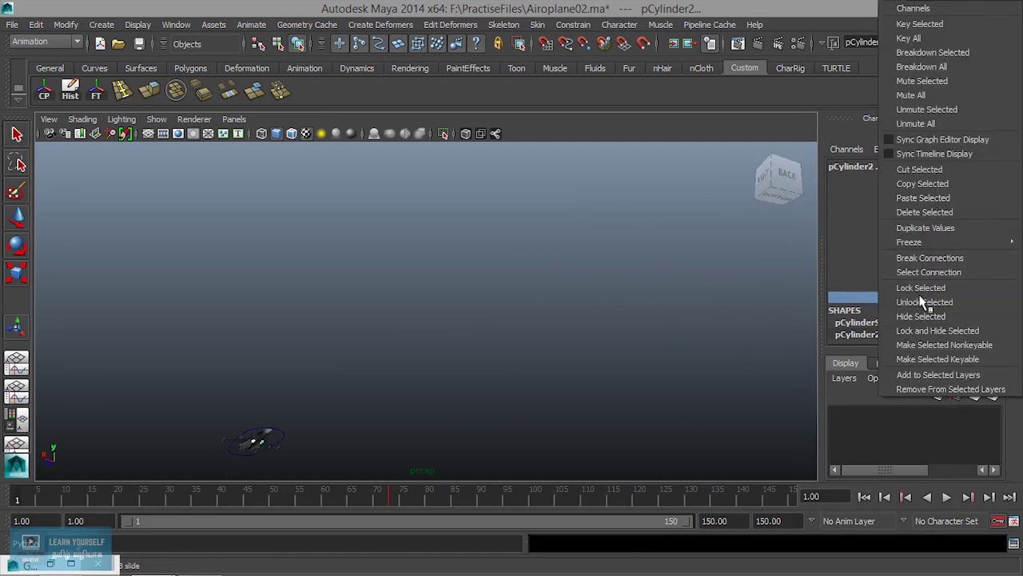
pyautogui.click(922, 26)
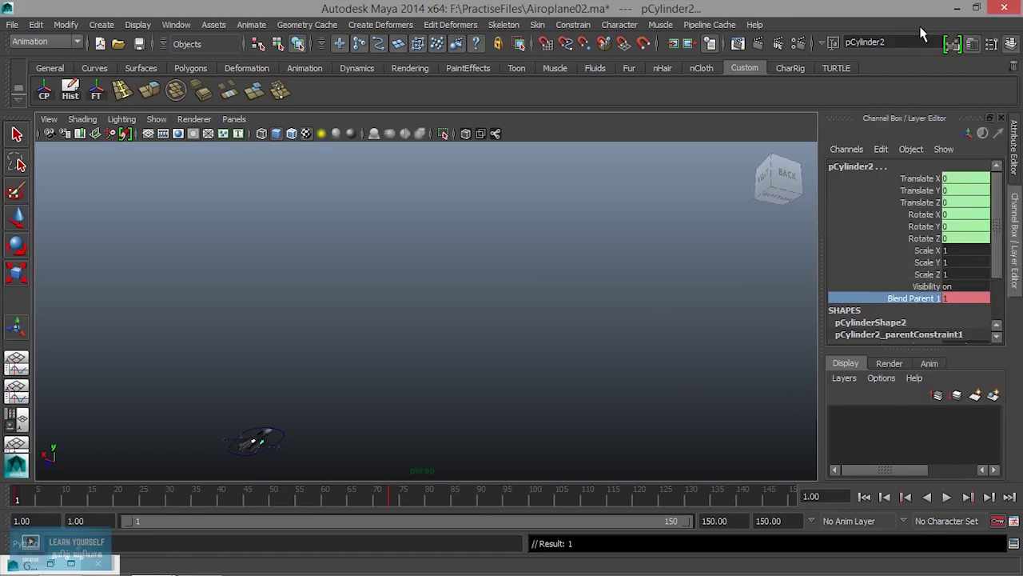
pyautogui.click(968, 496)
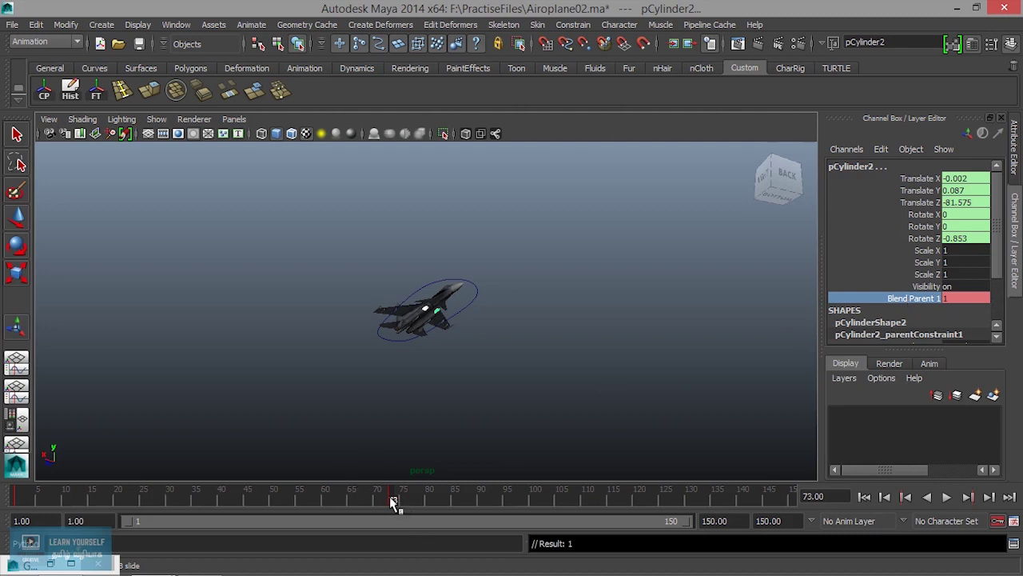
pyautogui.click(885, 496)
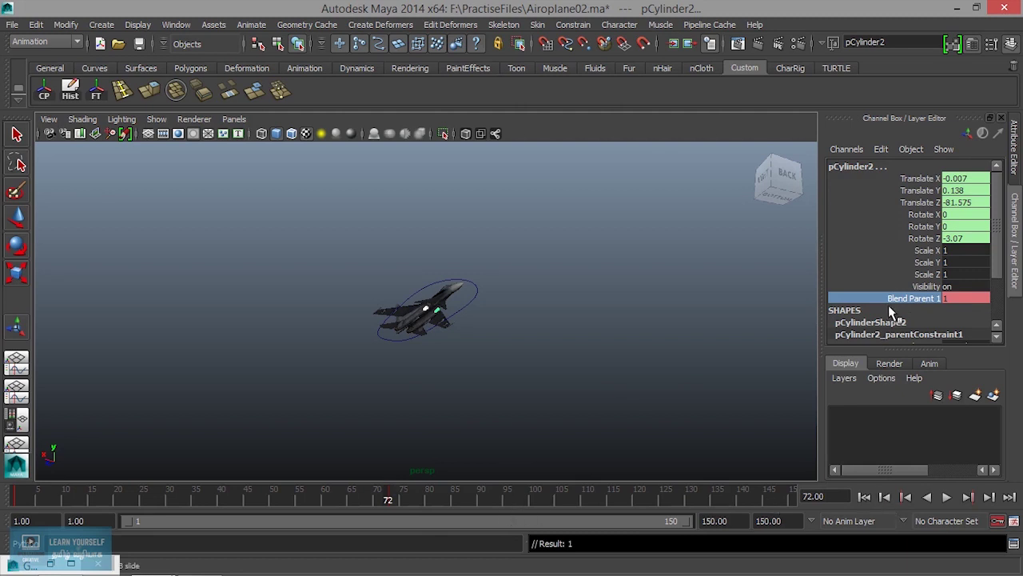
pyautogui.rightClick(934, 308)
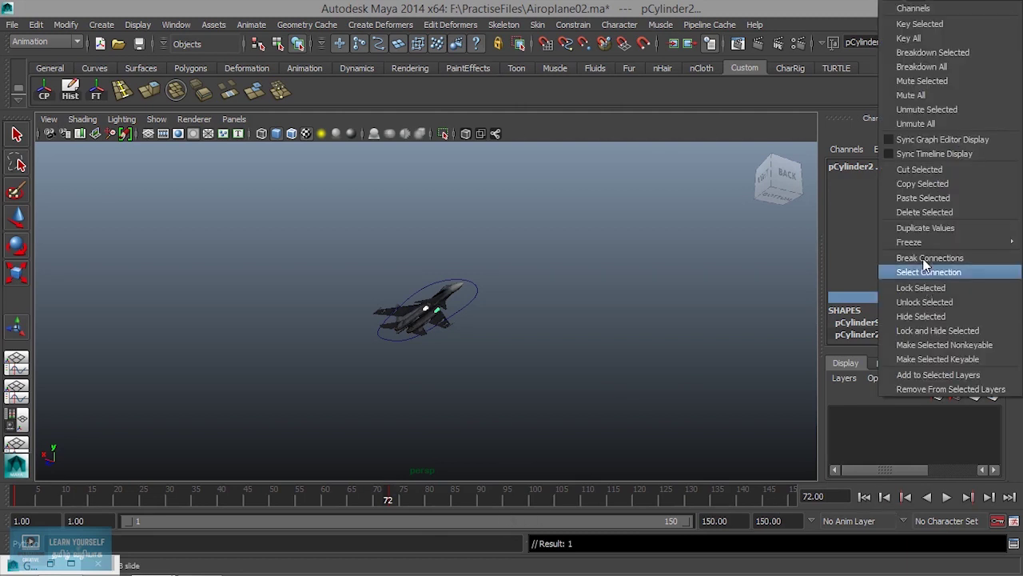
pyautogui.click(929, 33)
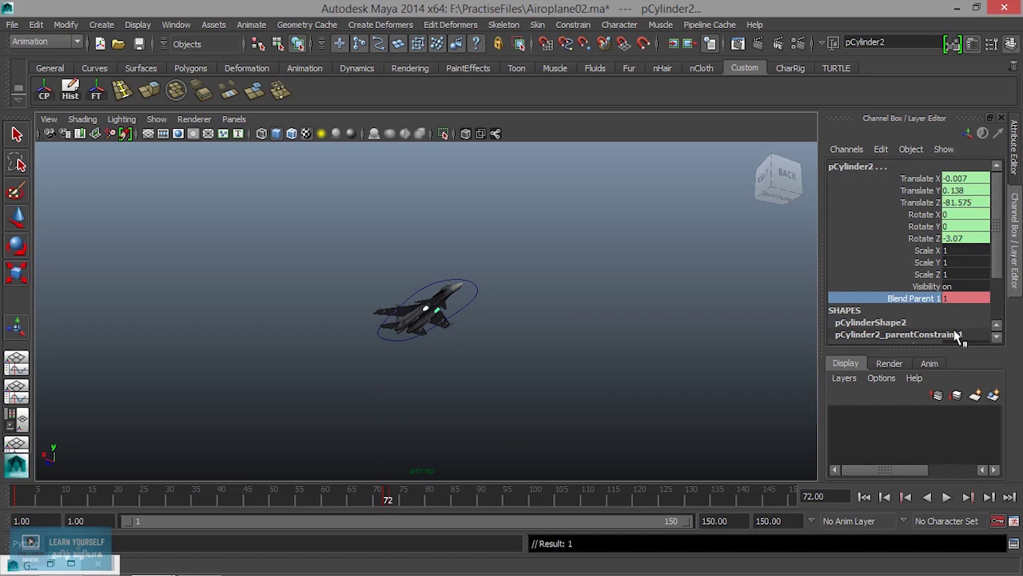
# Key Blend Parent 1 at 0 on frame 73 and play the flight from frame 1
pyautogui.click(988, 497)
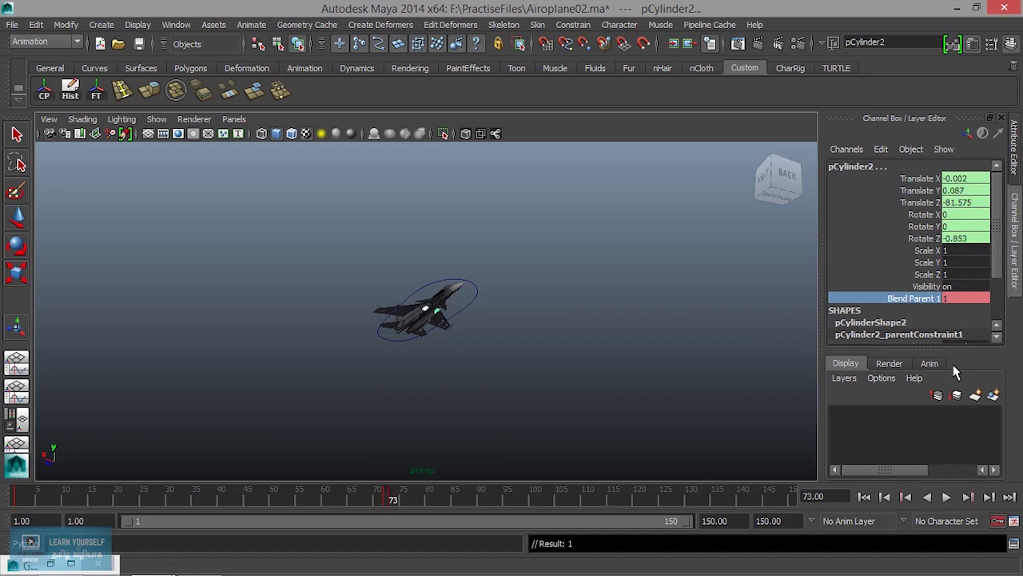
pyautogui.click(954, 303)
pyautogui.write('0')
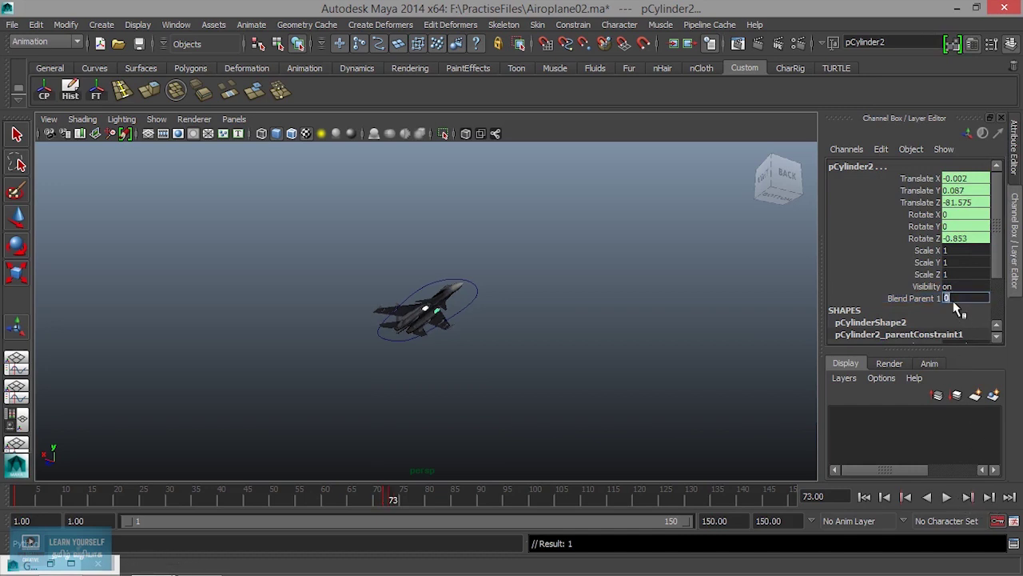
pyautogui.click(920, 298)
pyautogui.rightClick(920, 298)
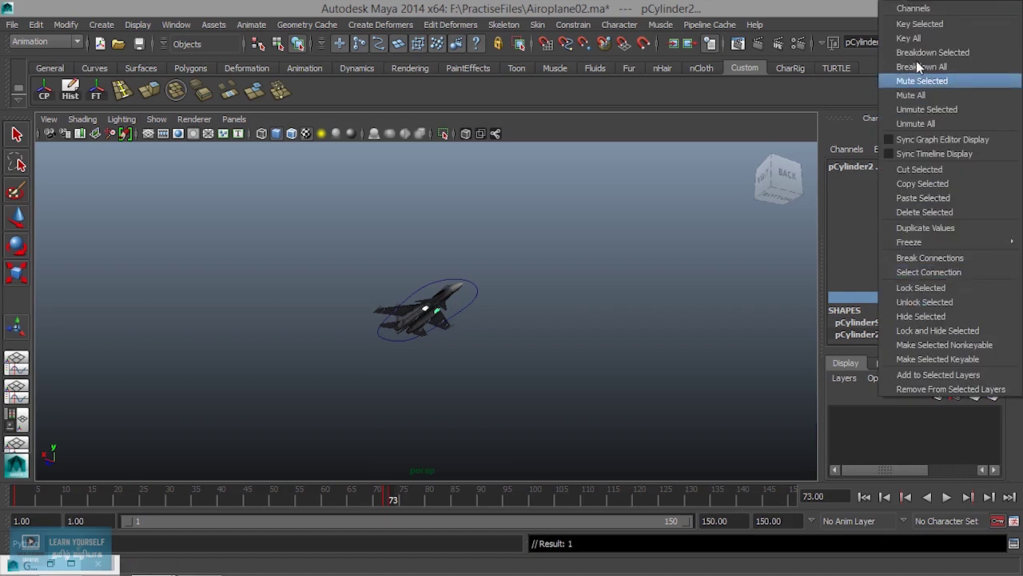
pyautogui.click(917, 30)
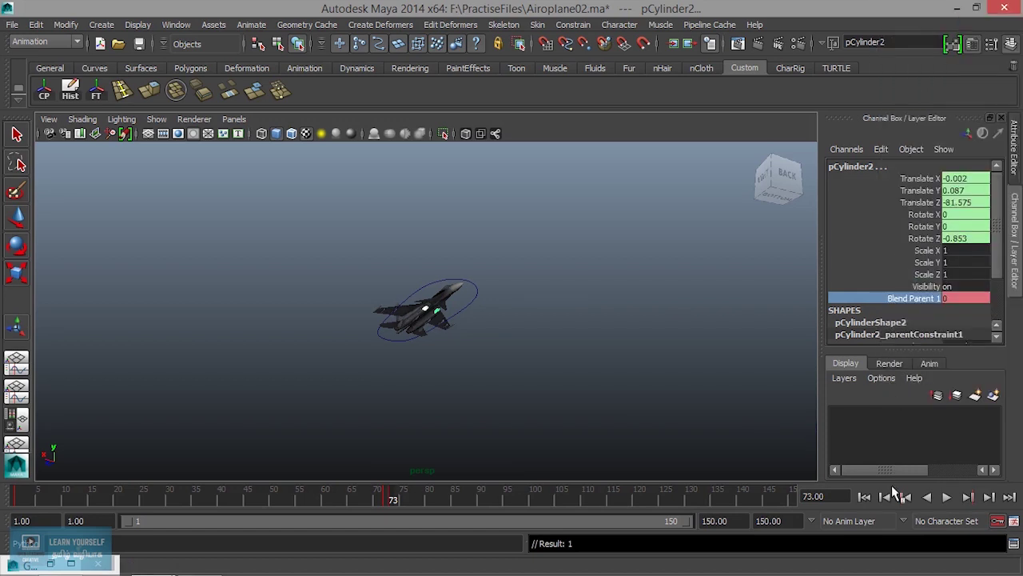
pyautogui.click(864, 497)
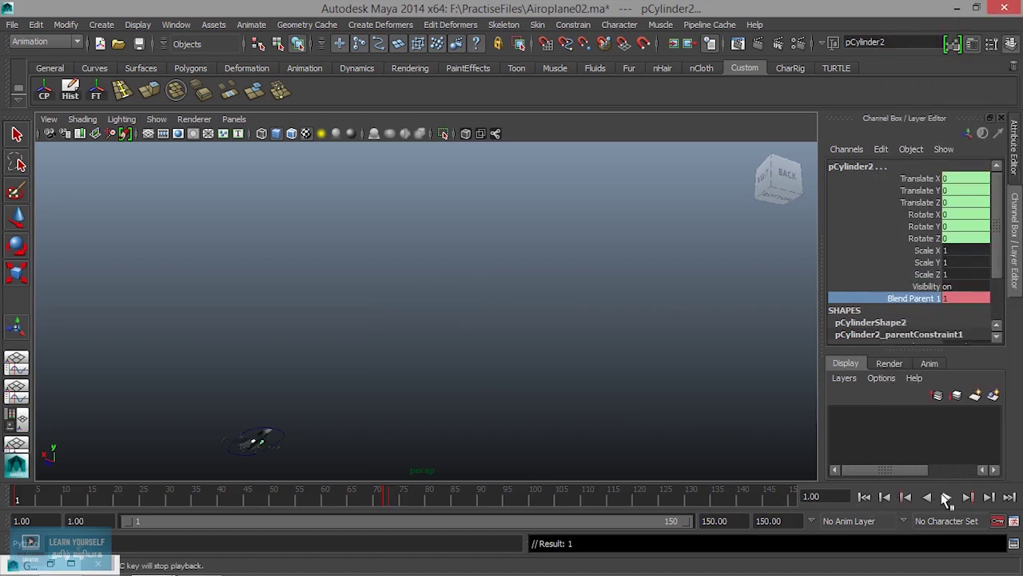
pyautogui.click(946, 497)
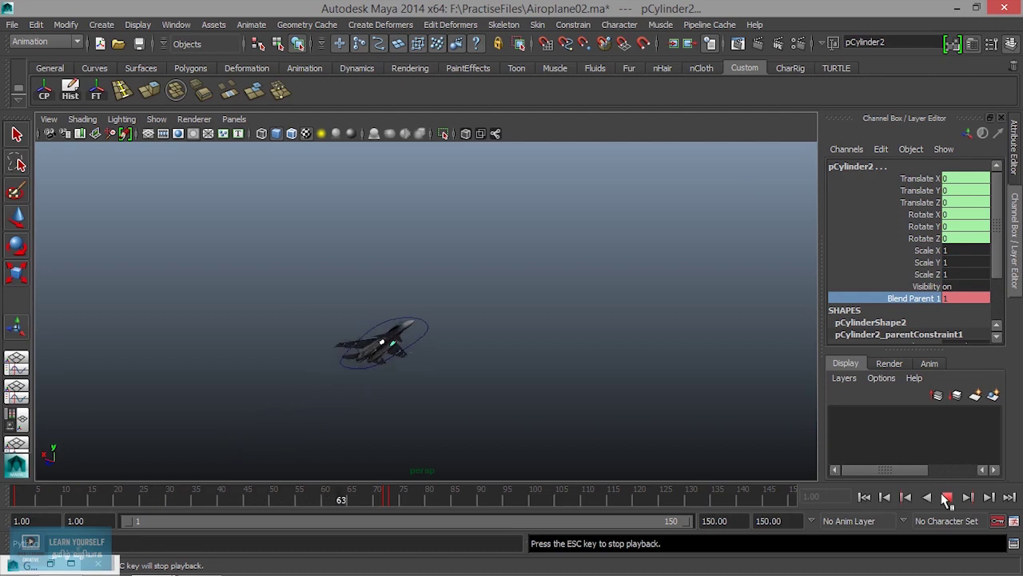
# At frame 150, move pCylinder2 forward along Z to about -552.6, then return to frame 1
pyautogui.click(946, 496)
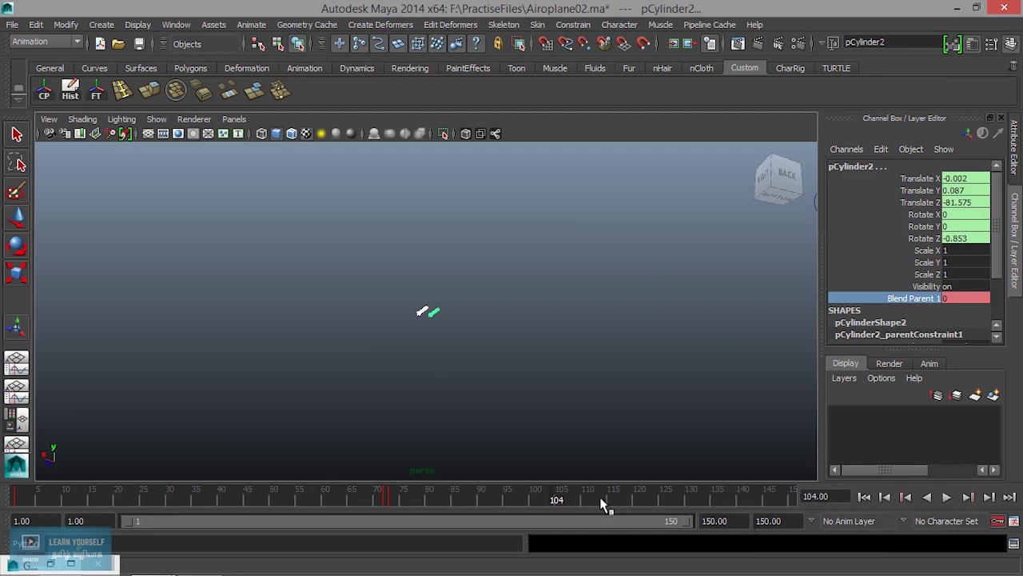
pyautogui.click(1009, 497)
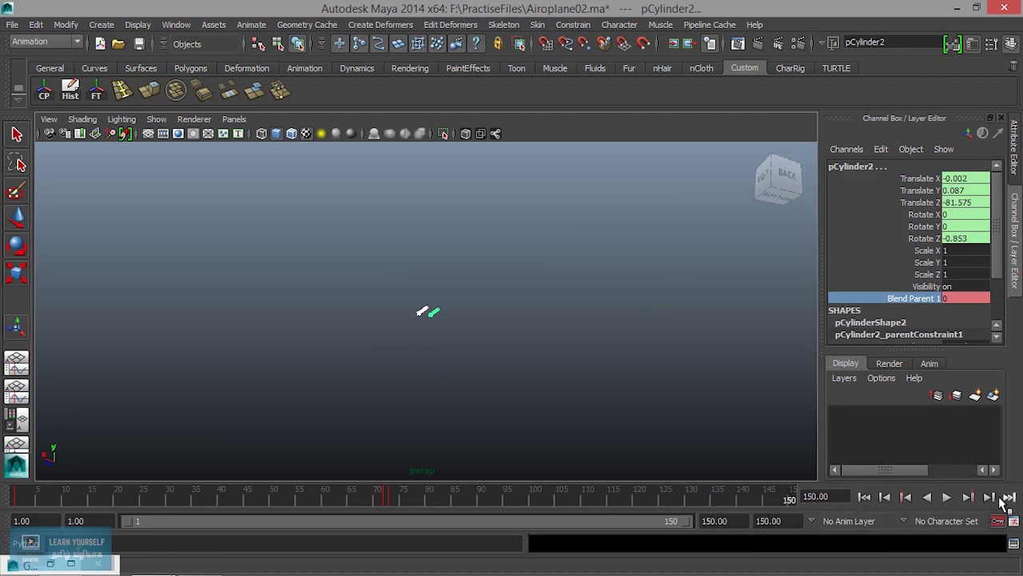
pyautogui.moveTo(506, 413)
pyautogui.keyDown('alt'); pyautogui.mouseDown()
pyautogui.moveTo(575, 434)
pyautogui.moveTo(551, 416)
pyautogui.mouseUp(); pyautogui.keyUp('alt')
pyautogui.press('w')
pyautogui.moveTo(379, 311); pyautogui.dragTo(797, 342)
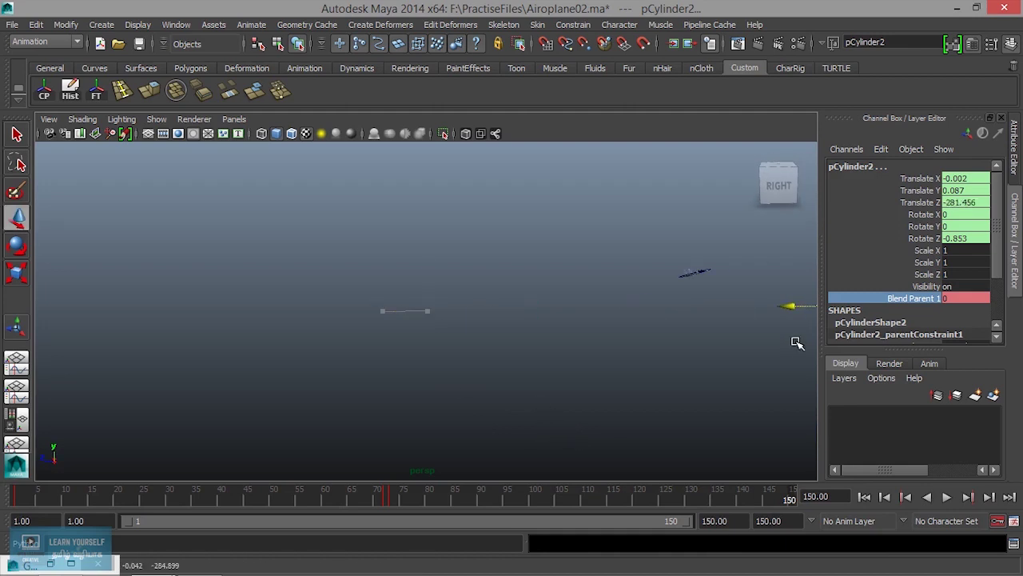
pyautogui.keyDown('alt'); pyautogui.moveTo(711, 366); pyautogui.dragTo(333, 391, button='middle'); pyautogui.keyUp('alt')
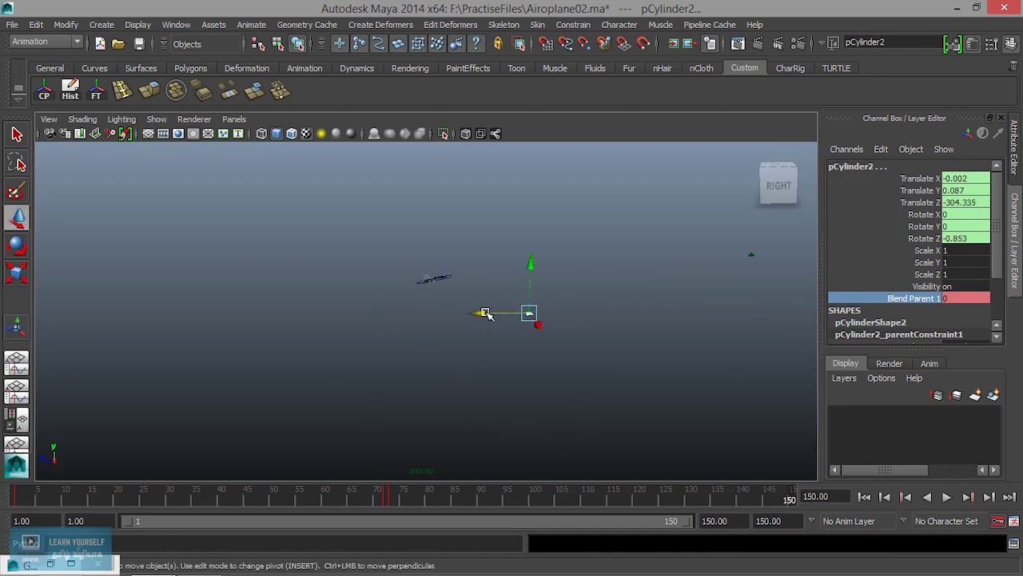
pyautogui.moveTo(483, 313); pyautogui.dragTo(753, 310)
pyautogui.keyDown('alt'); pyautogui.moveTo(668, 335); pyautogui.dragTo(469, 368, button='middle'); pyautogui.keyUp('alt')
pyautogui.moveTo(582, 333); pyautogui.dragTo(713, 334)
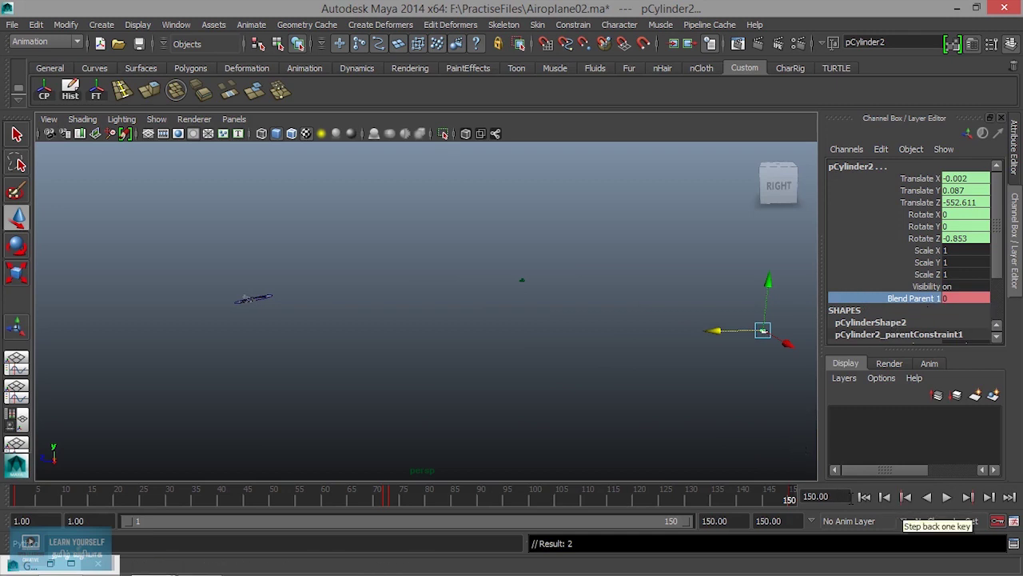
pyautogui.click(863, 498)
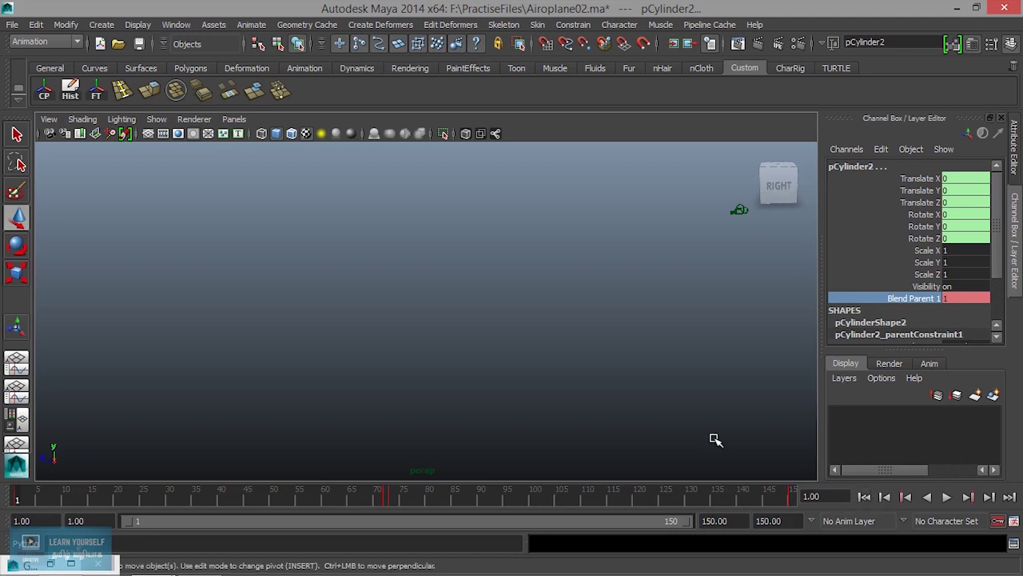
# Zoom out, orbit behind the jet, and play the finished missile-launch flight from frame 1
pyautogui.scroll(-3, 522, 365)
pyautogui.scroll(-5, 521, 365)
pyautogui.moveTo(521, 365)
pyautogui.keyDown('alt'); pyautogui.mouseDown()
pyautogui.moveTo(324, 347)
pyautogui.moveTo(370, 355)
pyautogui.mouseUp(); pyautogui.keyUp('alt')
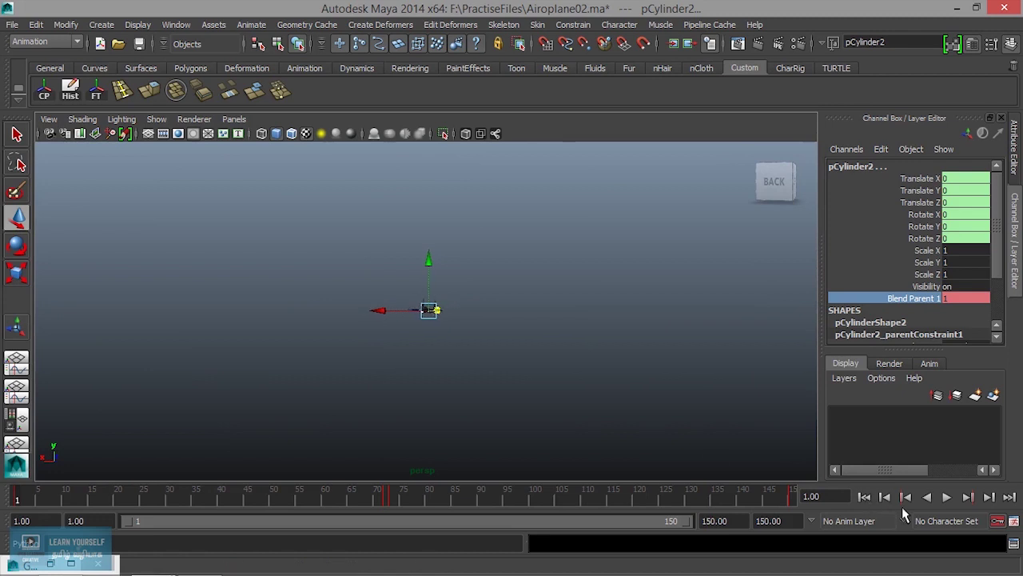
pyautogui.click(946, 497)
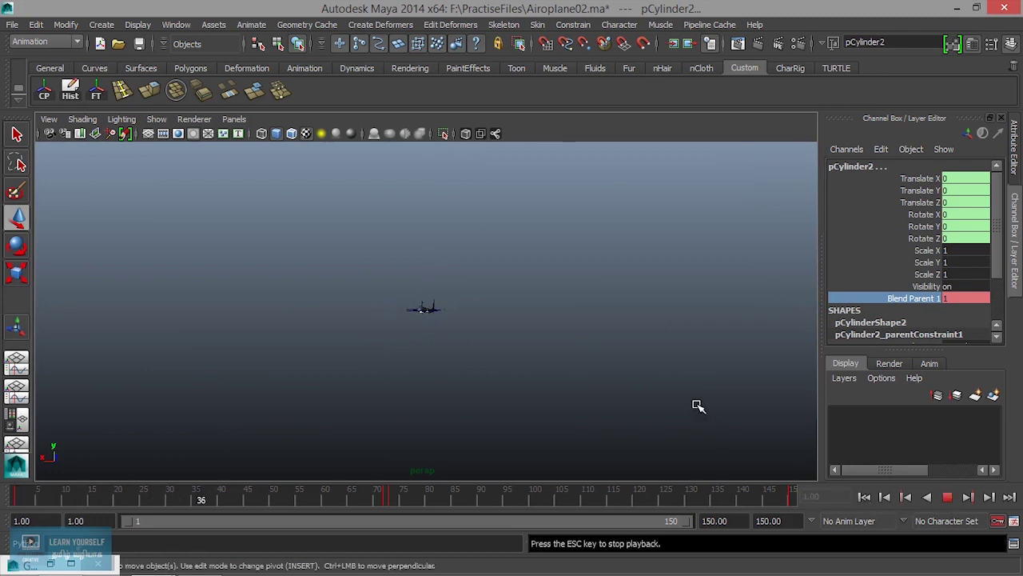